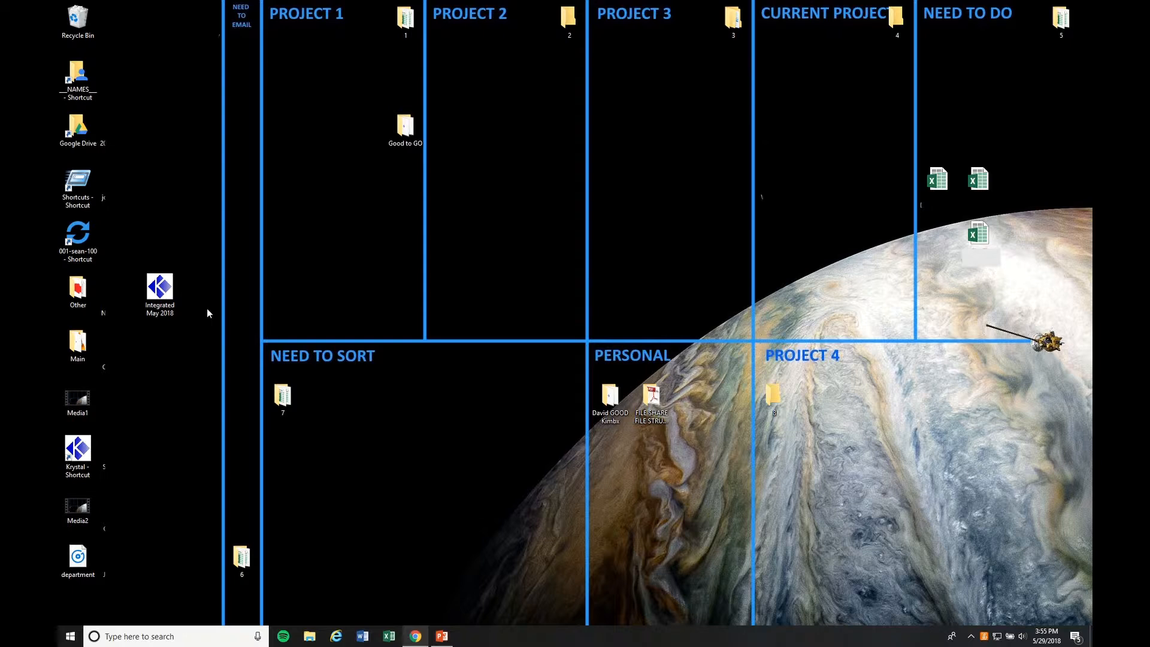
# Launch the Integrated May 2018 application from the desktop and exclude the 2018 edition from the respondent filter.
pyautogui.doubleClick(159, 304)
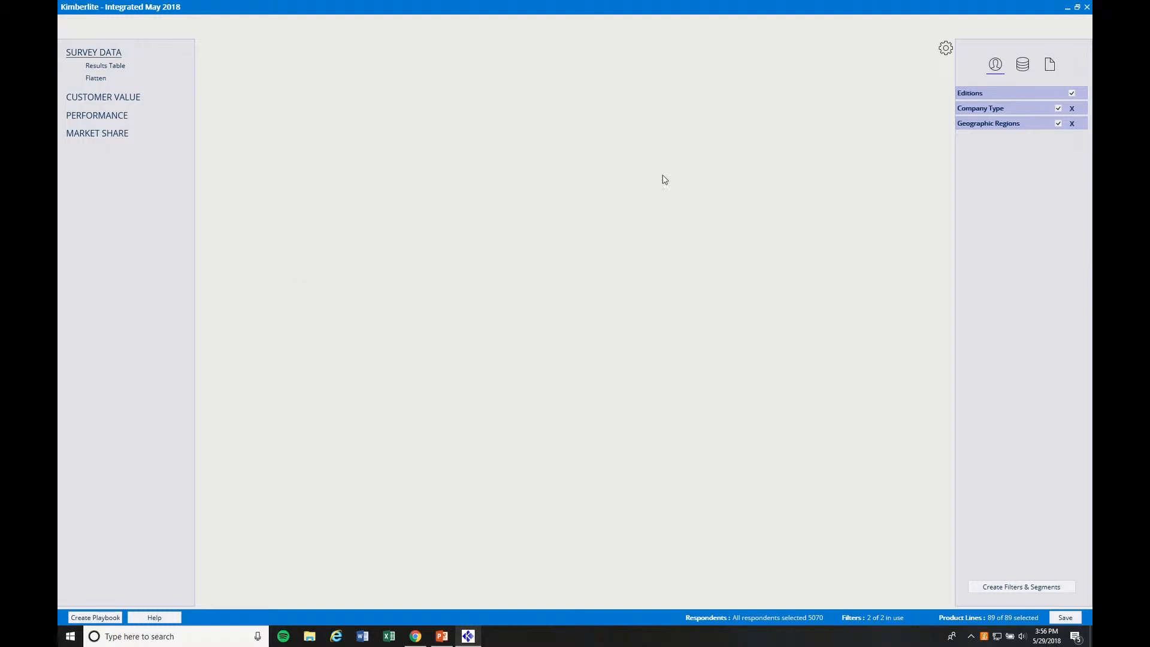
pyautogui.click(999, 94)
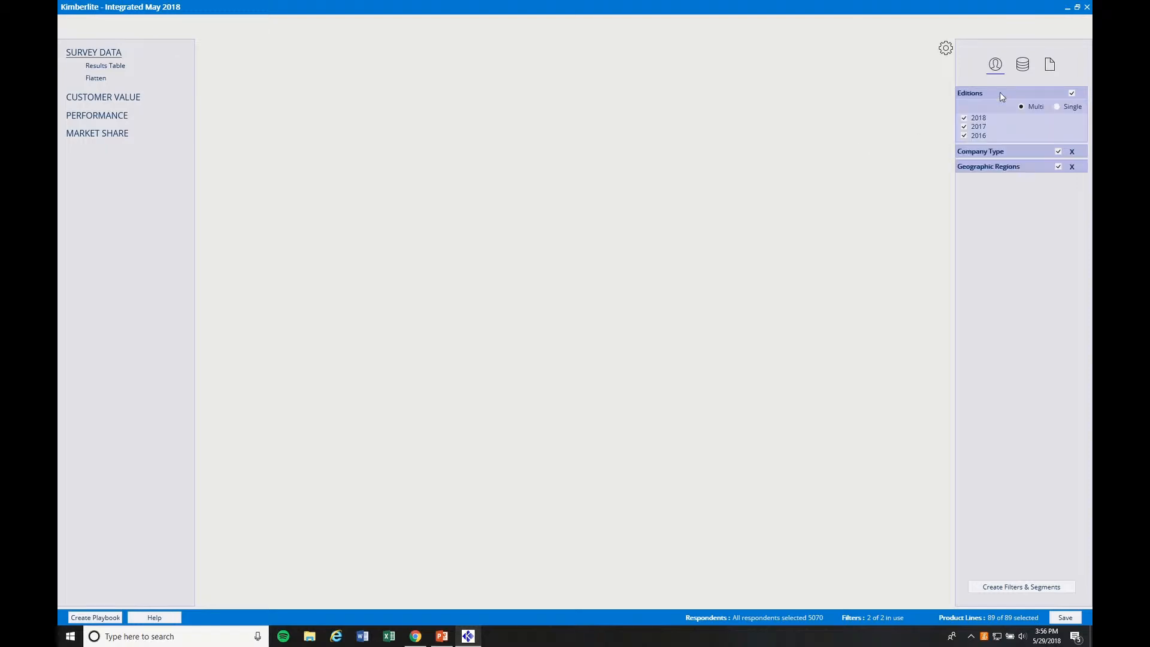
pyautogui.click(974, 120)
# Limit the Company Type filter to Large Independent and Medium/ Small Independent, keeping multiple selection enabled.
pyautogui.click(978, 152)
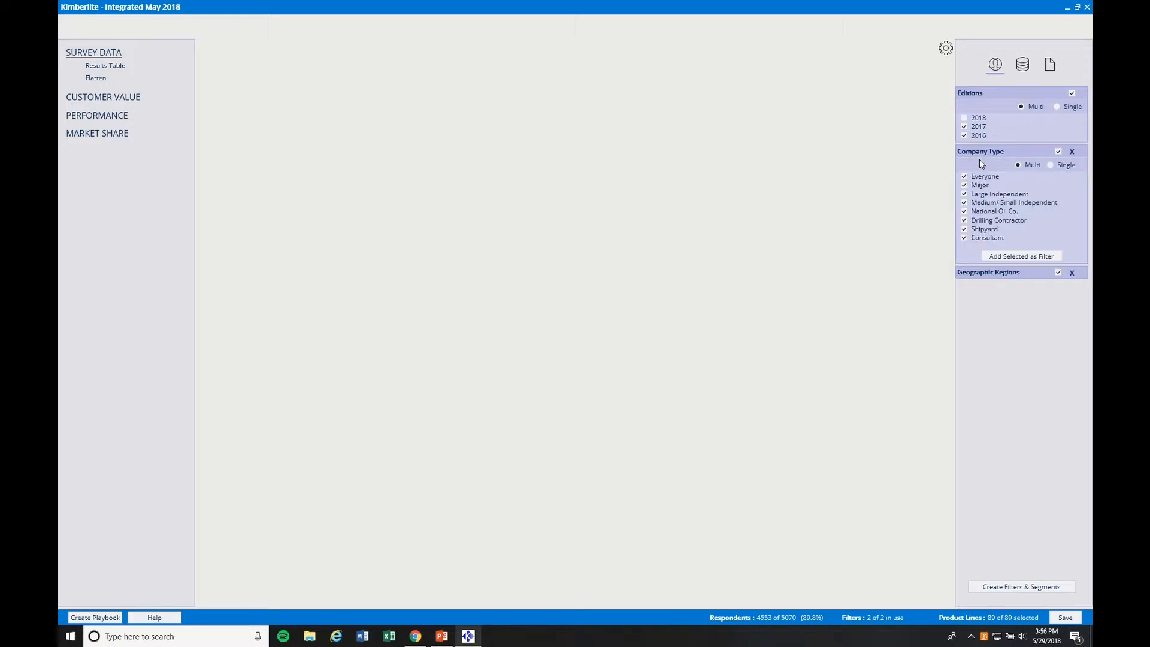
pyautogui.click(1051, 165)
pyautogui.click(1018, 165)
pyautogui.click(964, 193)
pyautogui.click(964, 202)
pyautogui.click(963, 176)
# Limit the Geographic Regions filter to US Land by excluding every other region.
pyautogui.click(971, 275)
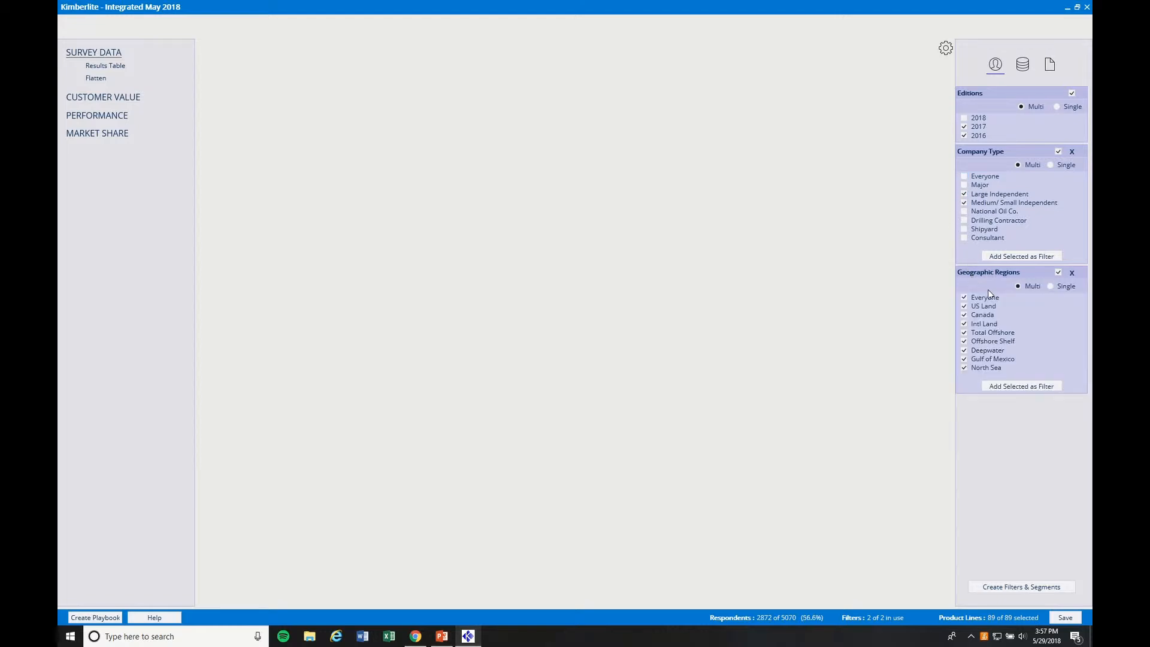
pyautogui.click(985, 298)
pyautogui.click(983, 315)
pyautogui.click(983, 324)
pyautogui.click(983, 333)
pyautogui.click(982, 342)
pyautogui.click(982, 352)
pyautogui.click(982, 360)
# Show the Customer Value score table and deselect all product lines in all five equipment and services categories.
pyautogui.click(111, 95)
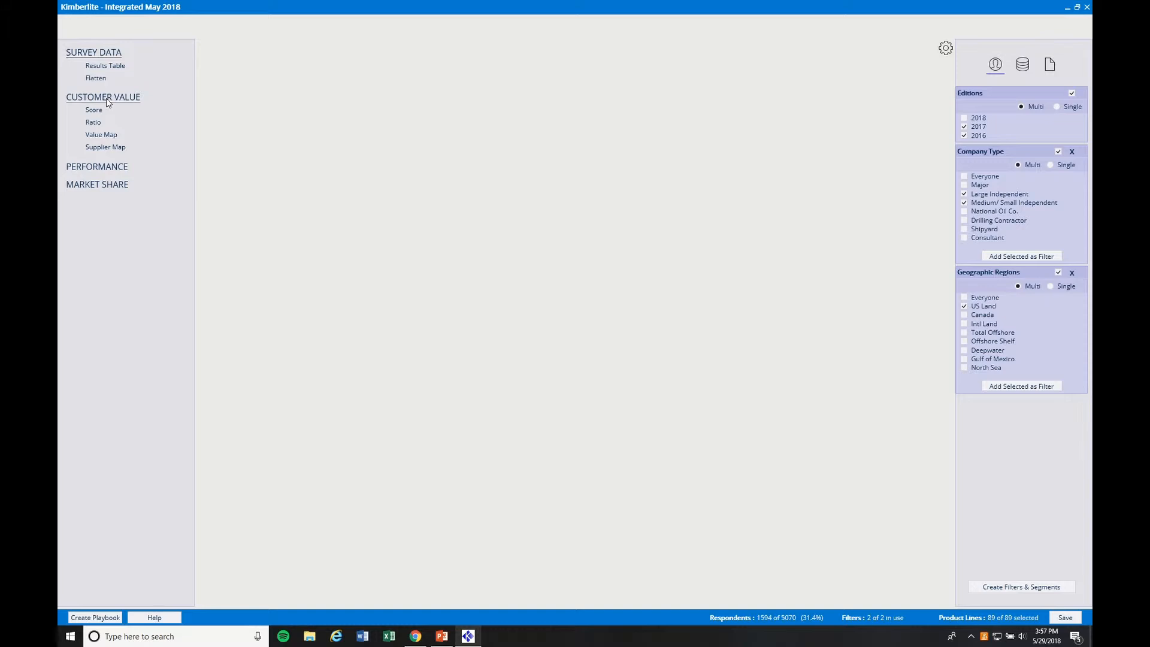
pyautogui.click(98, 115)
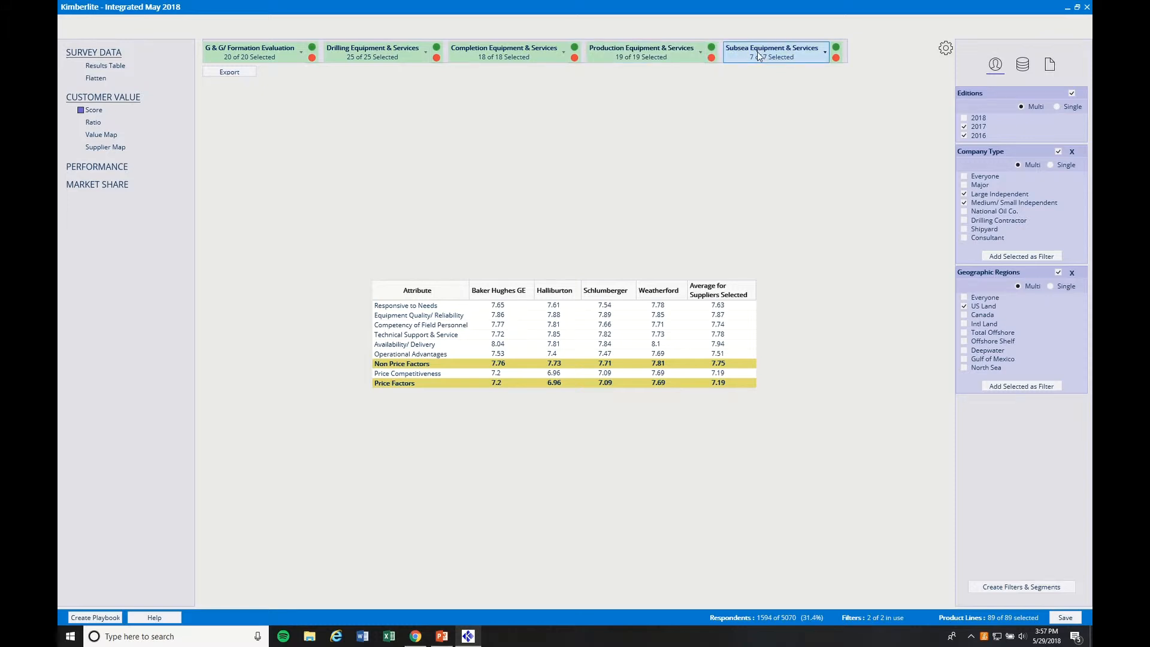
pyautogui.click(836, 58)
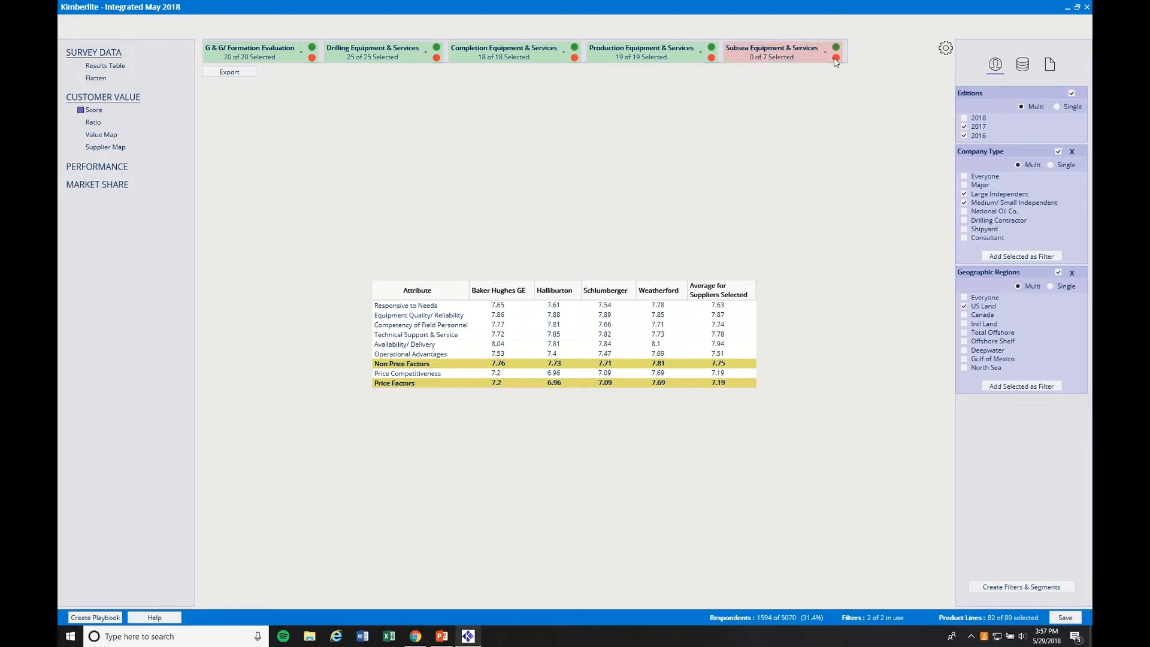
pyautogui.click(710, 58)
pyautogui.click(575, 58)
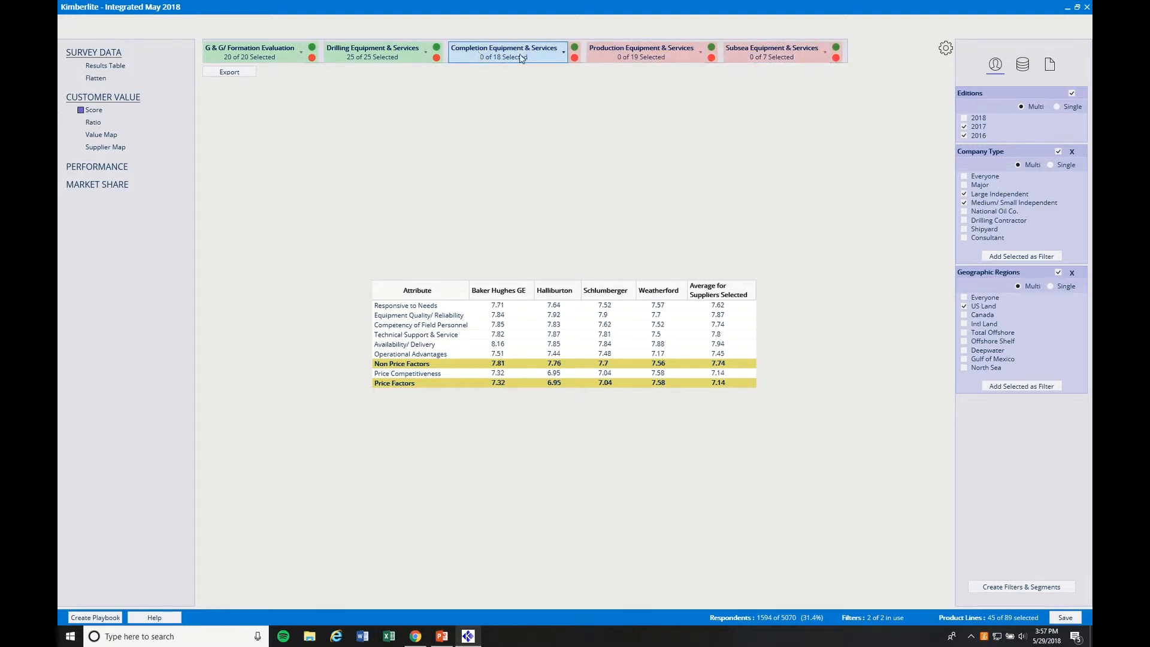
pyautogui.click(436, 58)
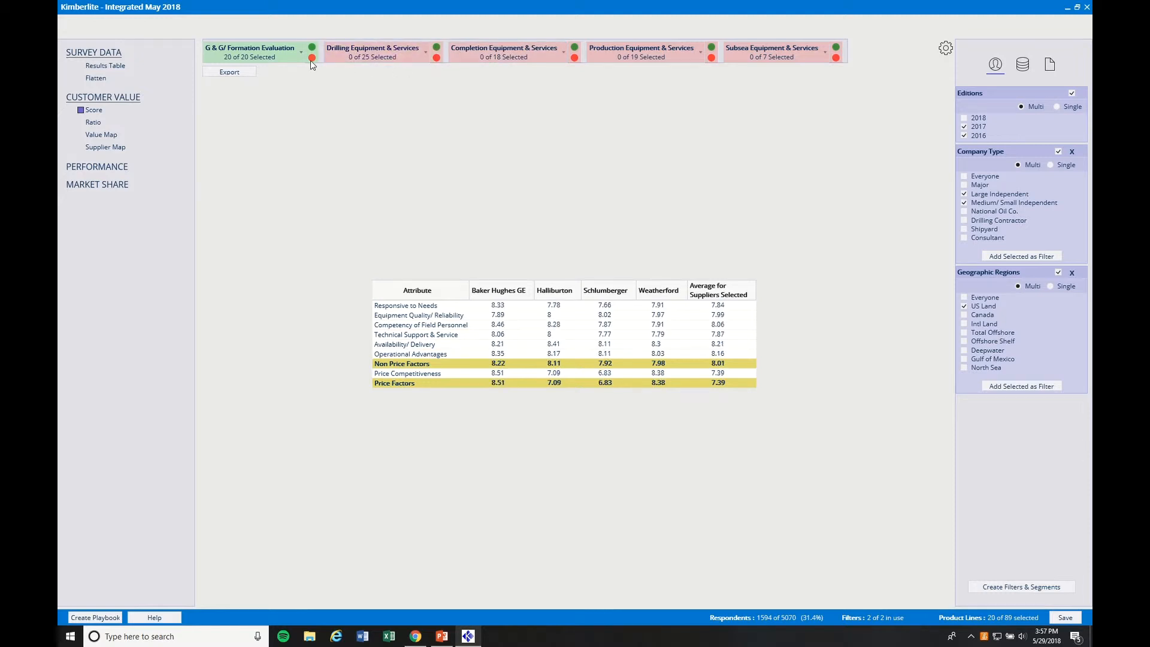
pyautogui.click(312, 59)
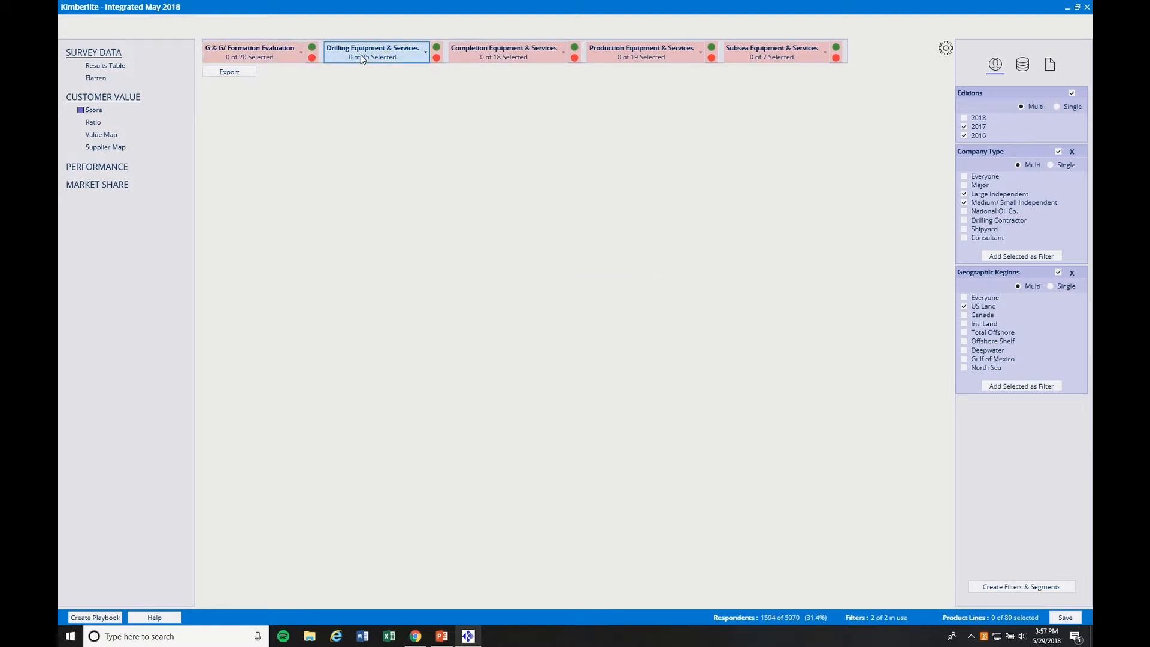
# Select Cementing Services under drilling equipment and Hydraulic Fracturing under completion equipment as the product lines.
pyautogui.click(424, 55)
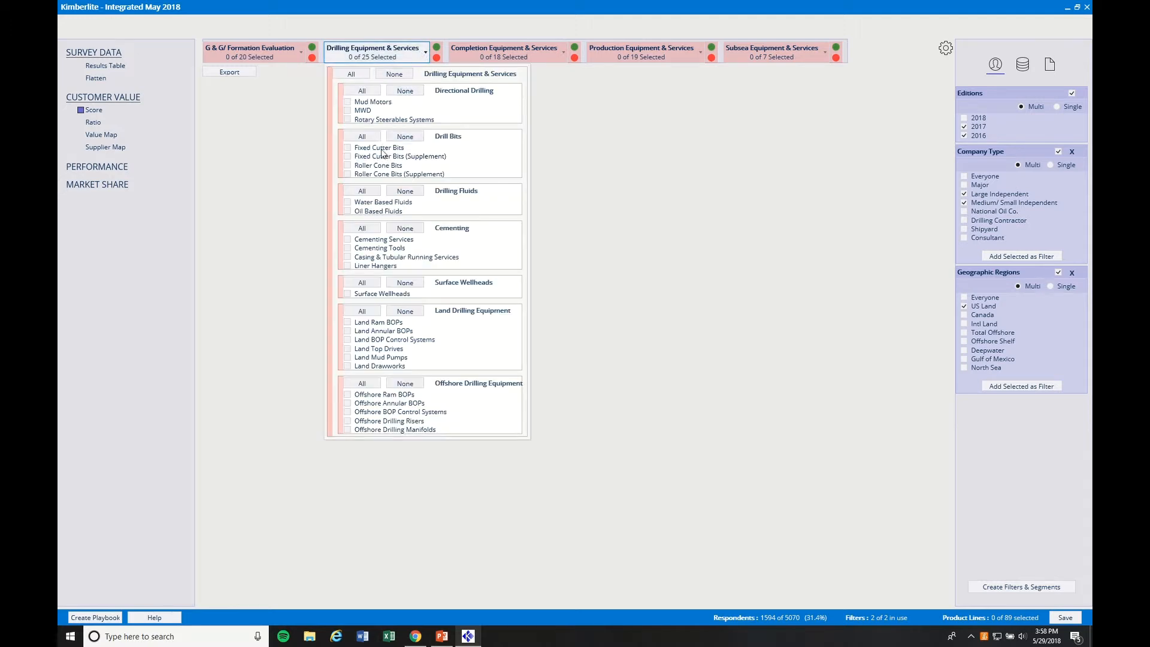
pyautogui.click(348, 240)
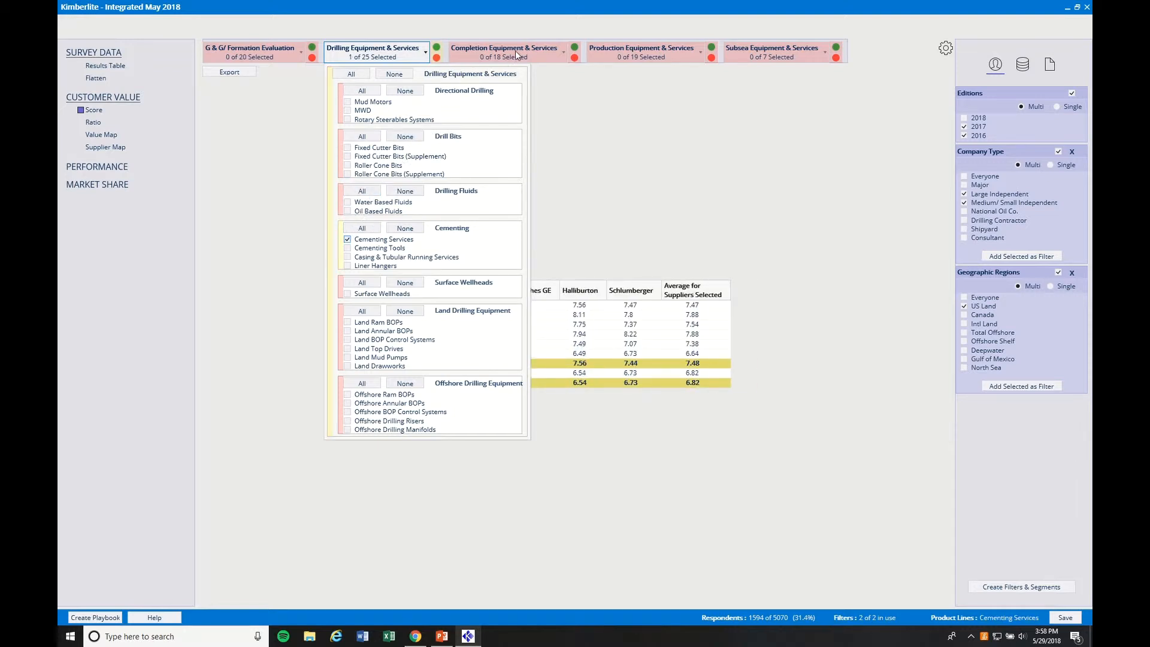
pyautogui.click(562, 54)
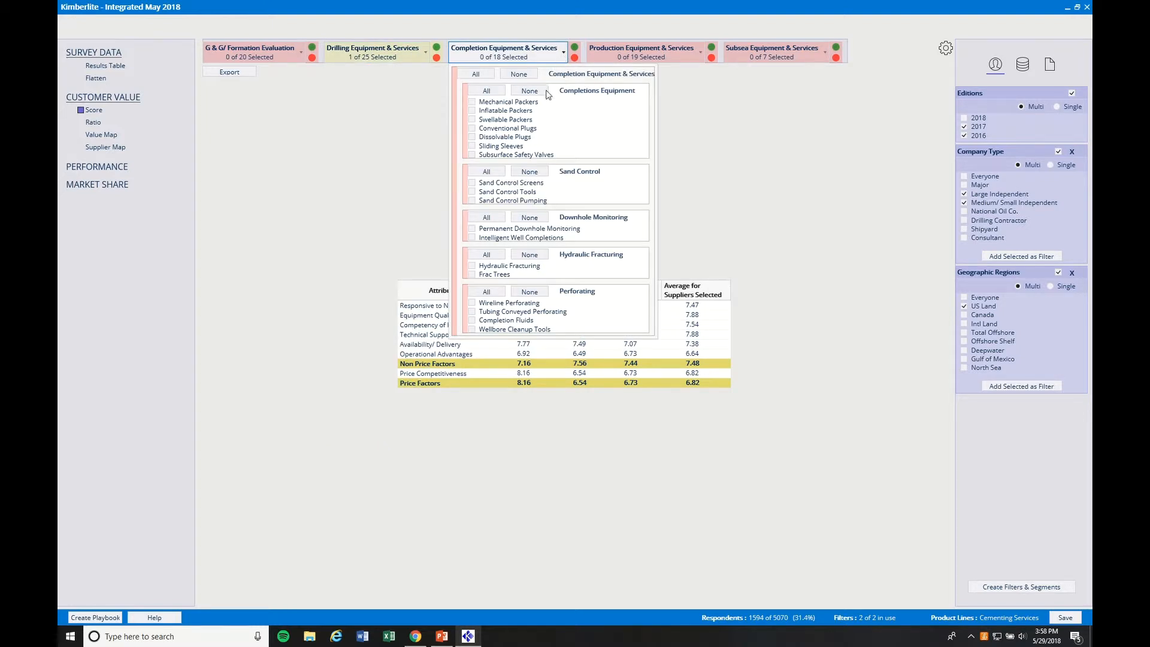
pyautogui.click(472, 266)
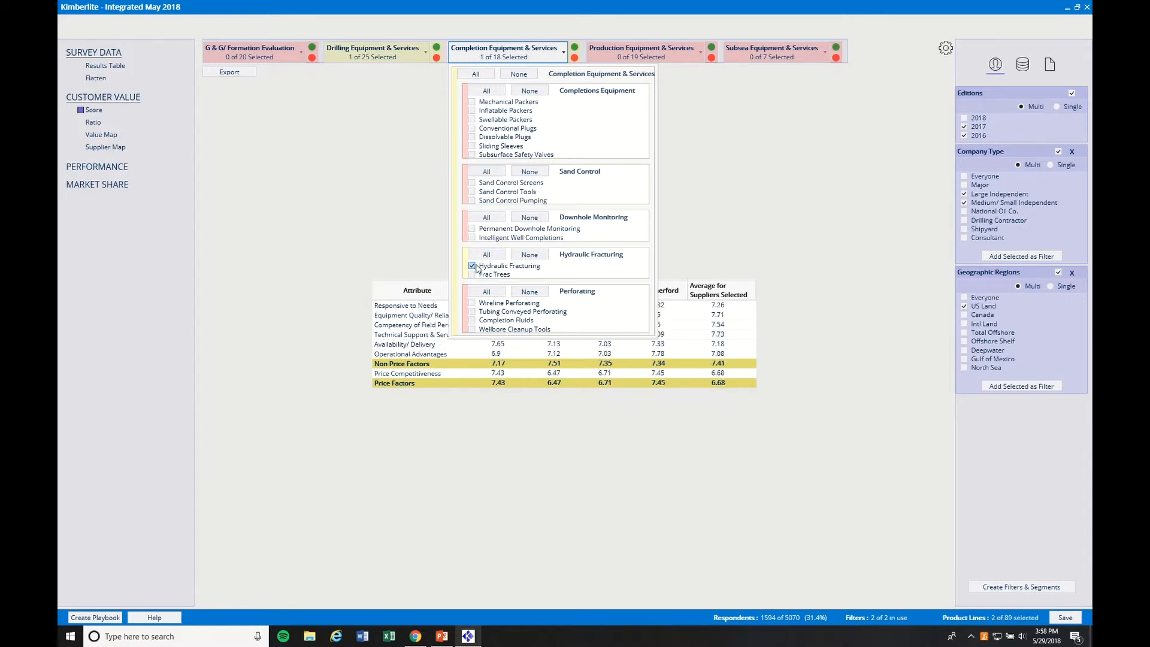
pyautogui.click(682, 213)
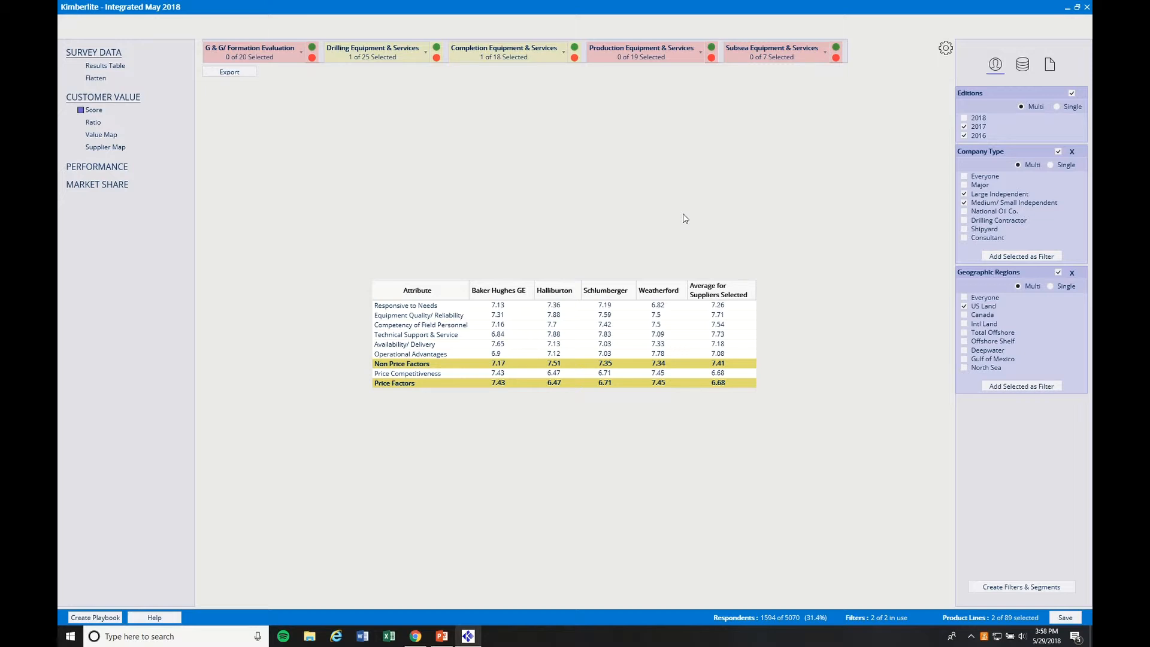
# Configure the default supplier configuration, sort it by performance exhibits, and exclude Weatherford and Baker Hughes GE from them.
pyautogui.click(1050, 66)
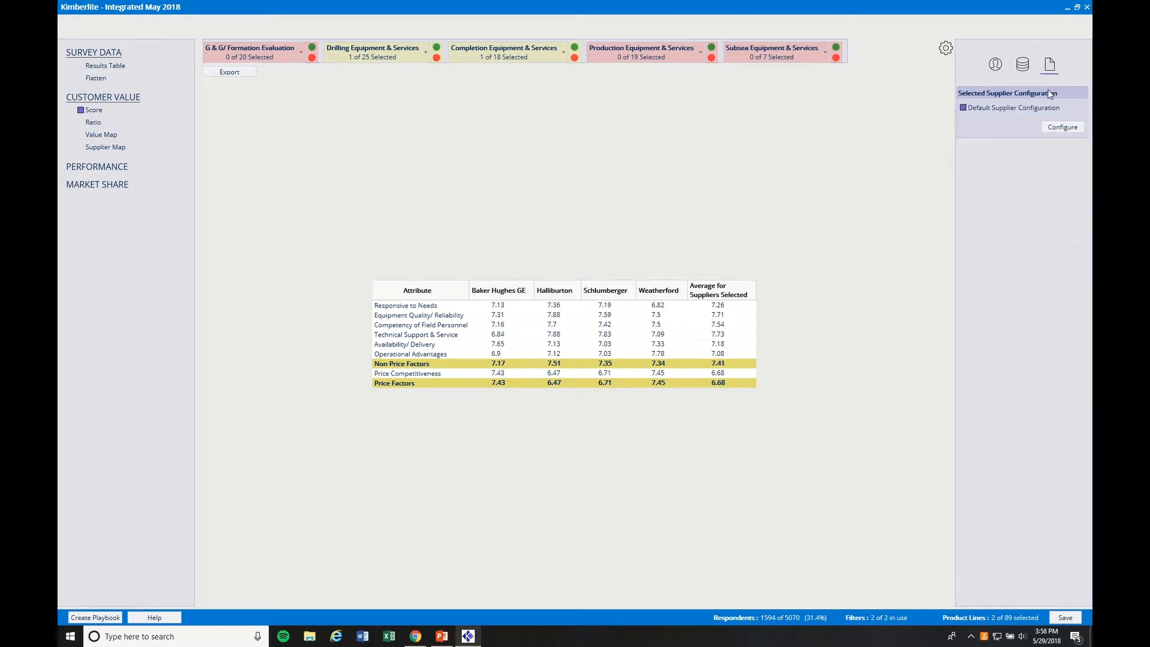
pyautogui.click(1053, 128)
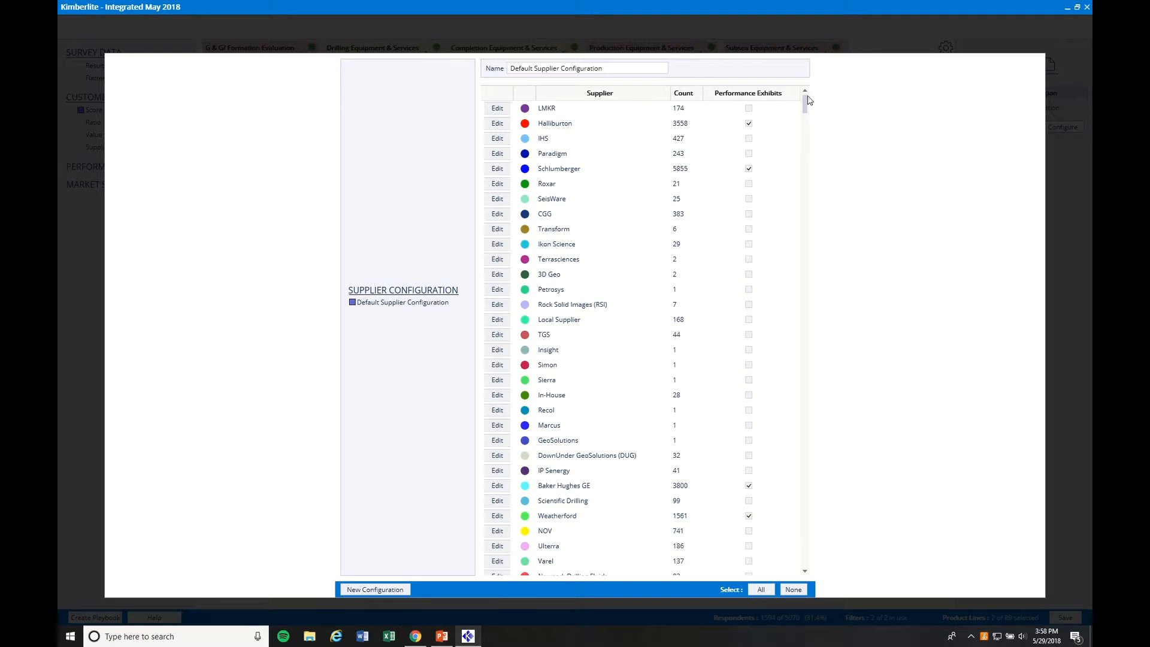
pyautogui.click(750, 96)
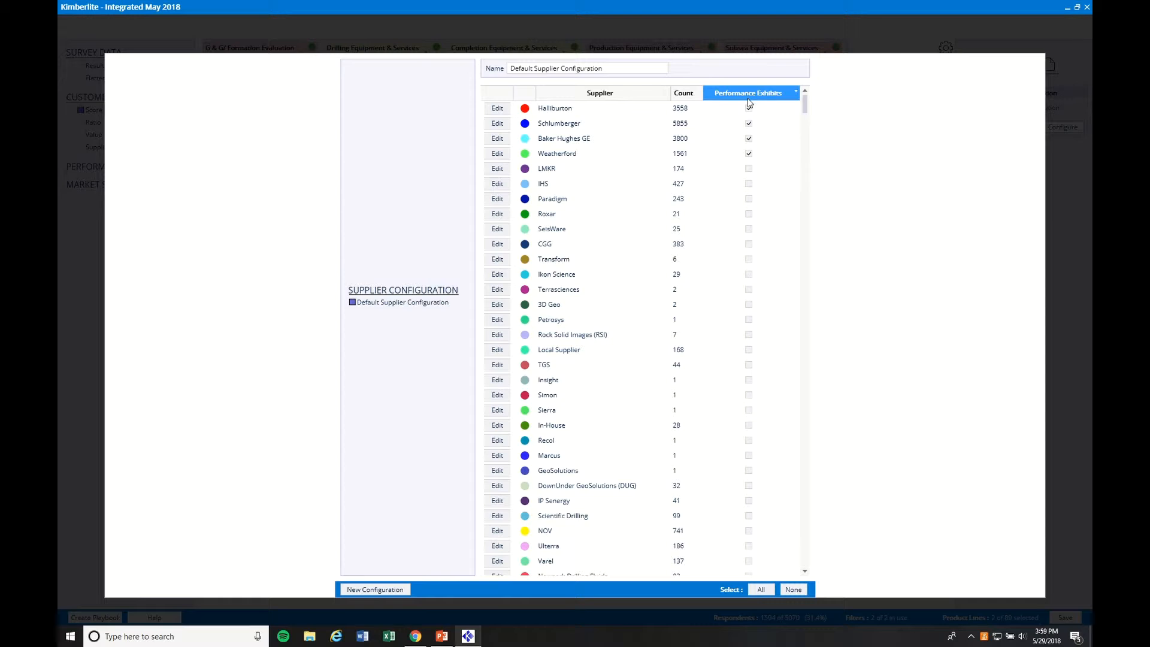
pyautogui.click(749, 154)
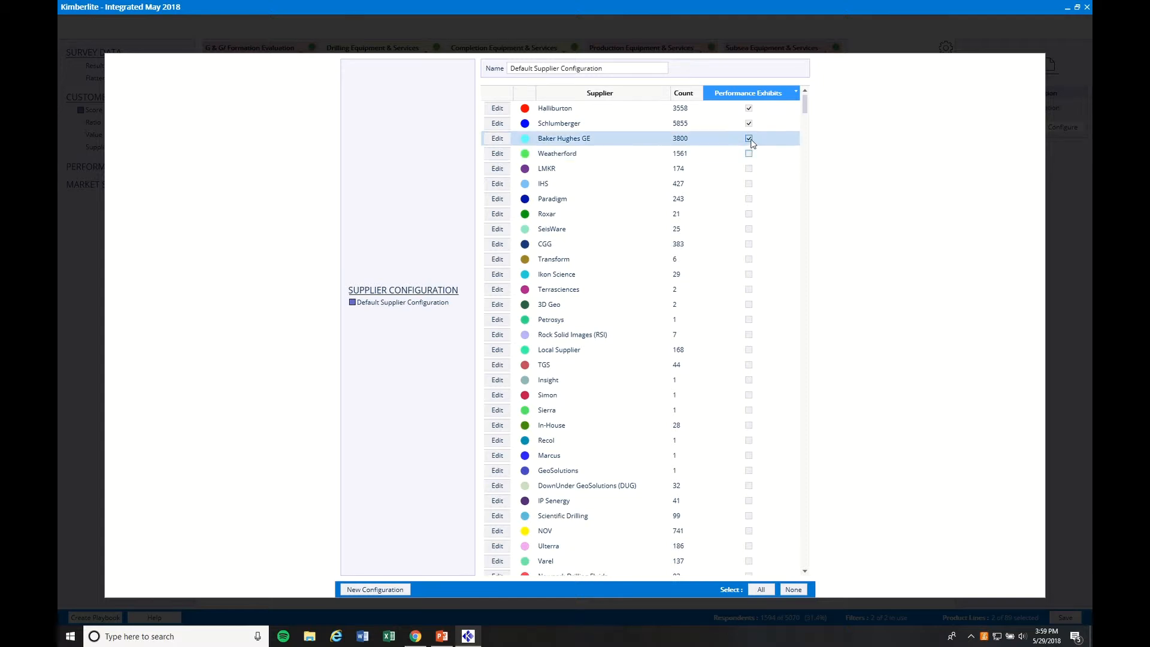
pyautogui.click(749, 139)
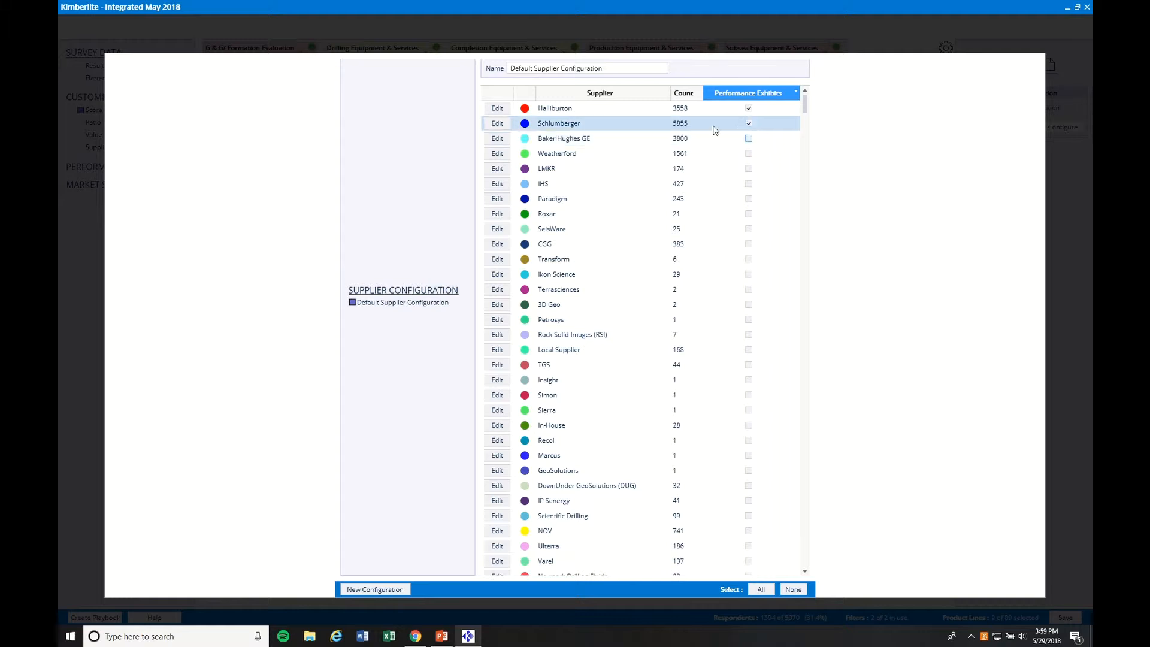
# Browse the suppliers by name, sort them by count, and include BJ Services in the performance exhibits.
pyautogui.click(632, 100)
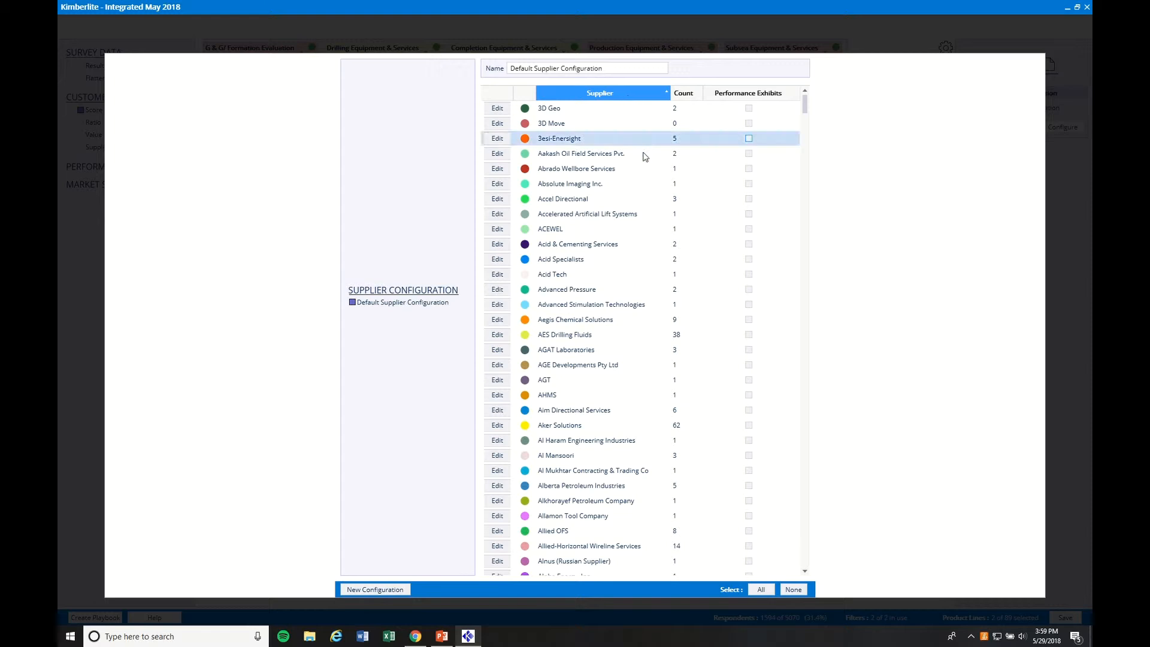
pyautogui.scroll(-4, 614, 326)
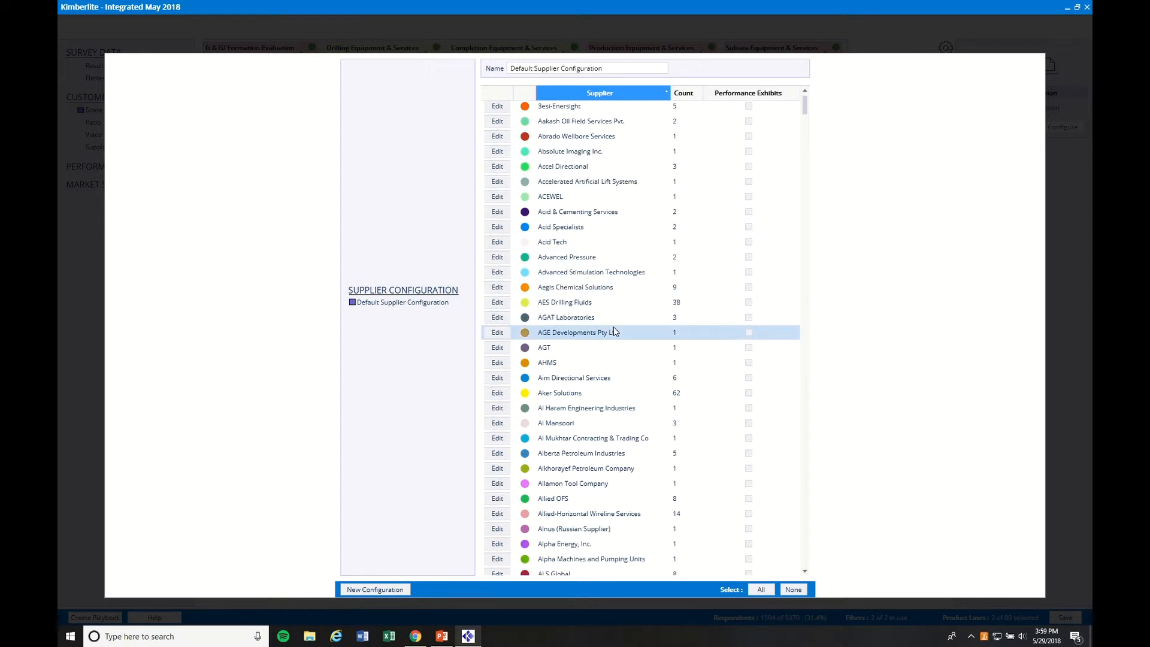
pyautogui.scroll(-5, 612, 353)
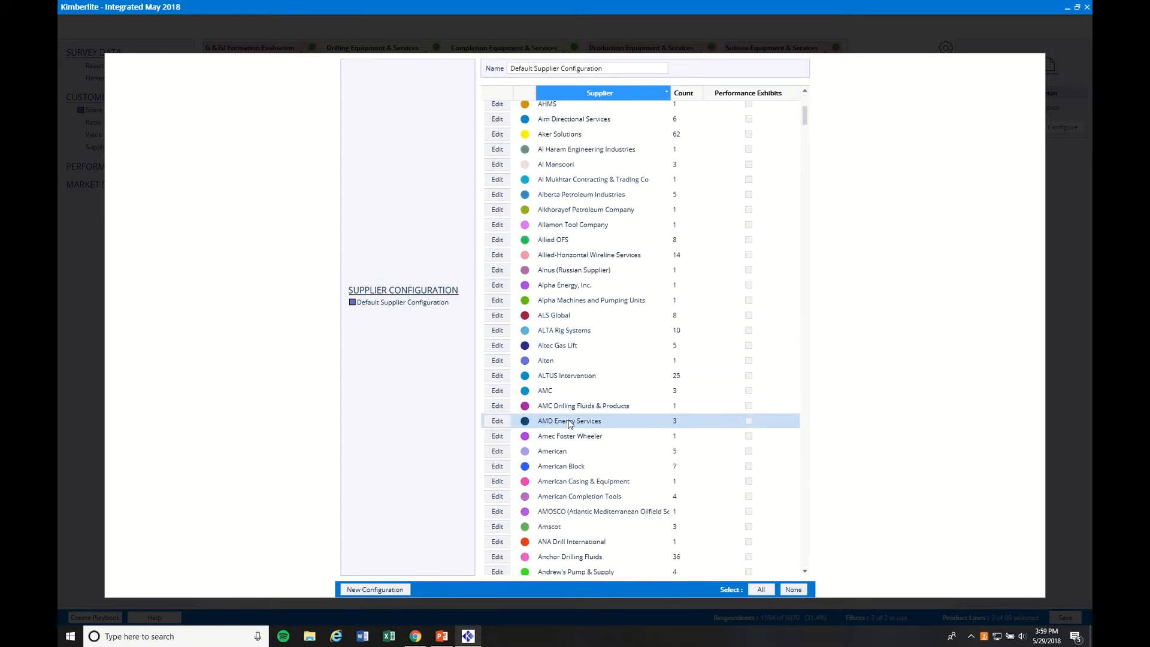
pyautogui.scroll(-3, 568, 446)
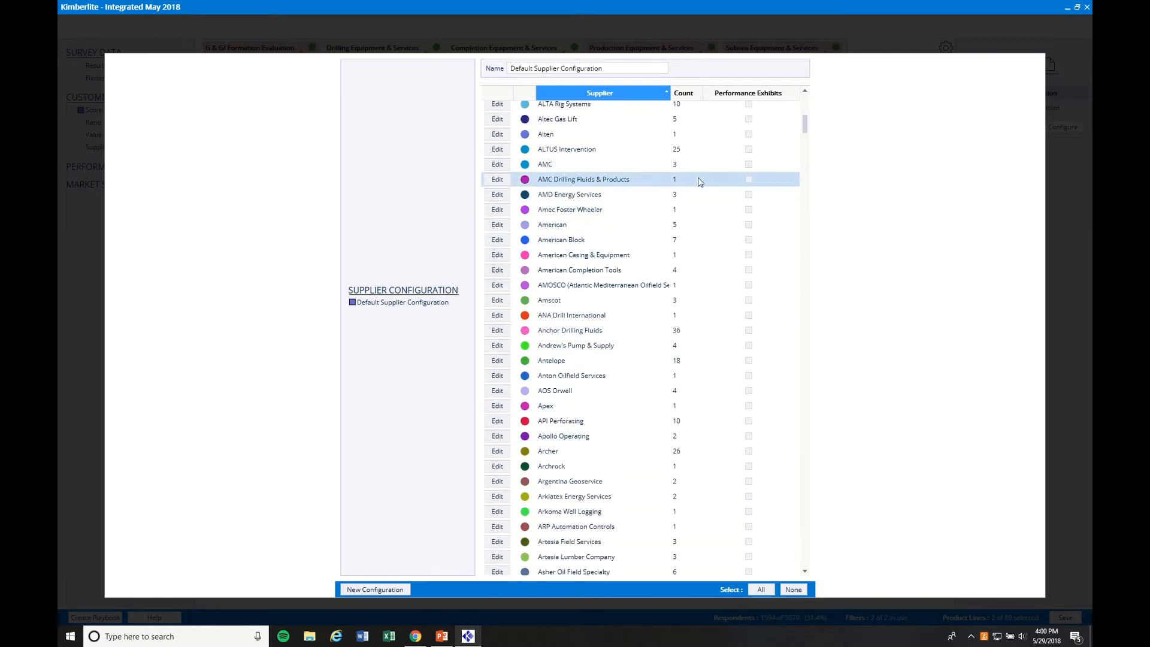
pyautogui.click(687, 96)
pyautogui.scroll(15, 680, 134)
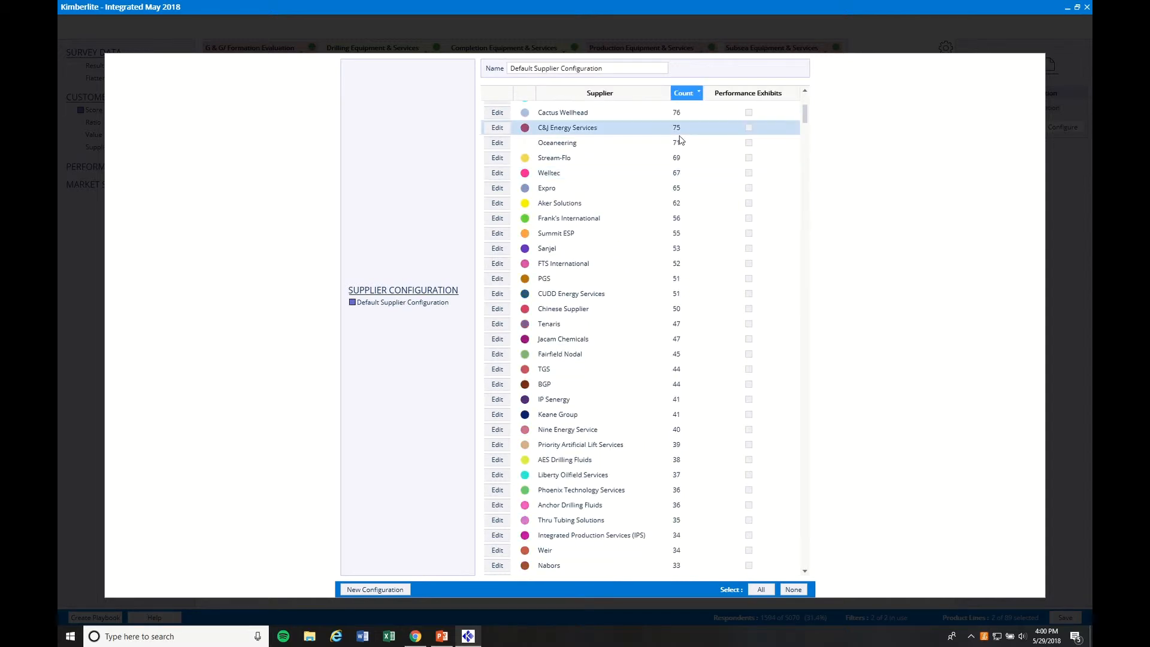
pyautogui.scroll(1, 676, 145)
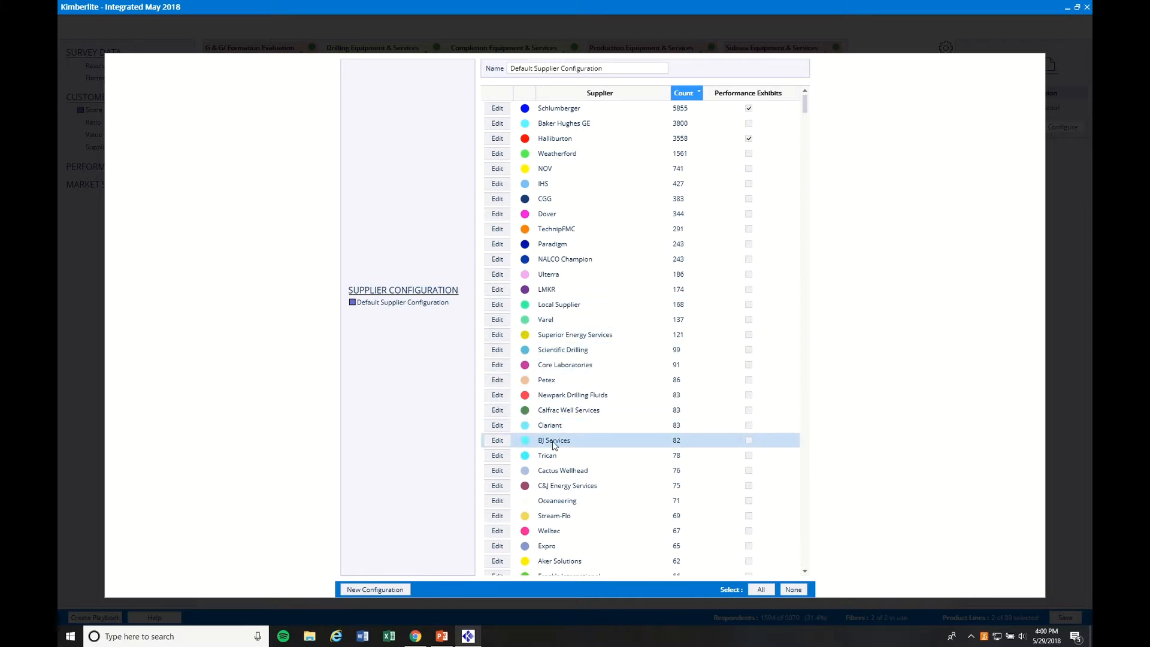
pyautogui.click(748, 441)
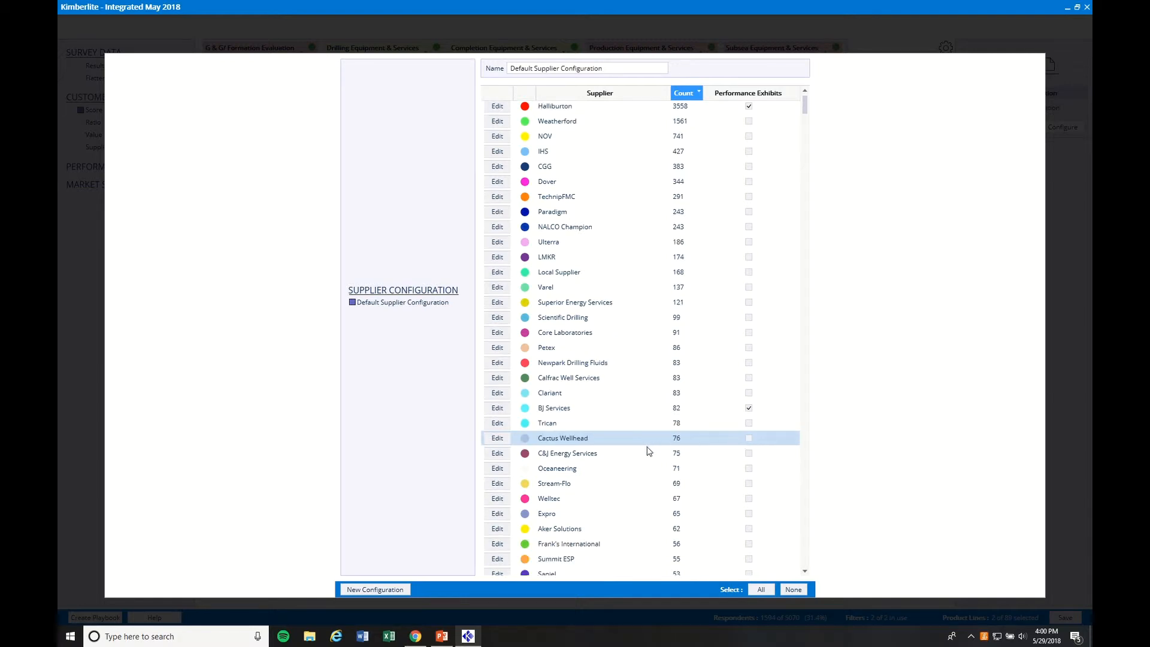
# Include FTS International, Keane Group and Liberty Oilfield Services in the performance exhibits.
pyautogui.scroll(-2, 649, 448)
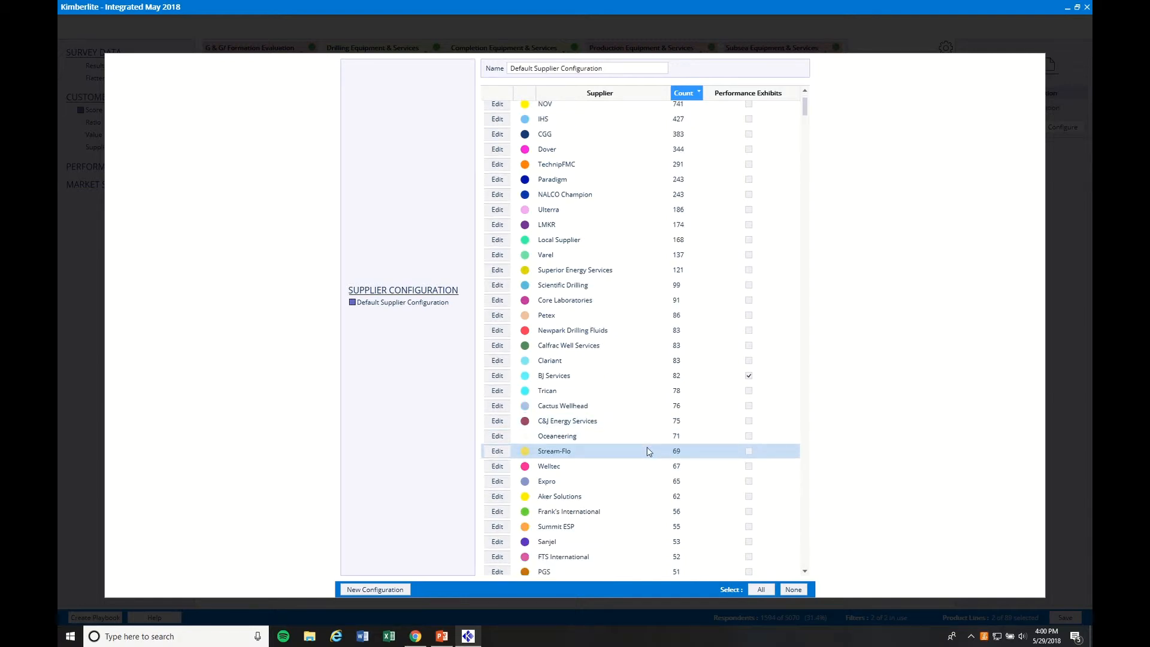
pyautogui.click(749, 557)
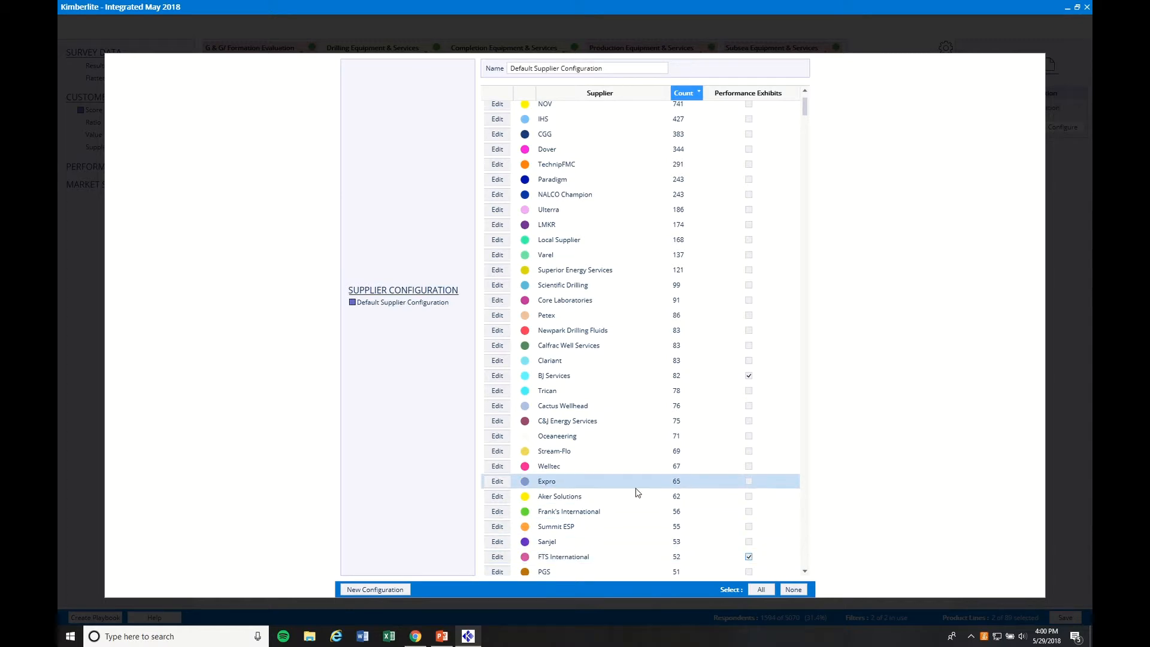
pyautogui.scroll(-2, 638, 503)
pyautogui.scroll(-3, 717, 527)
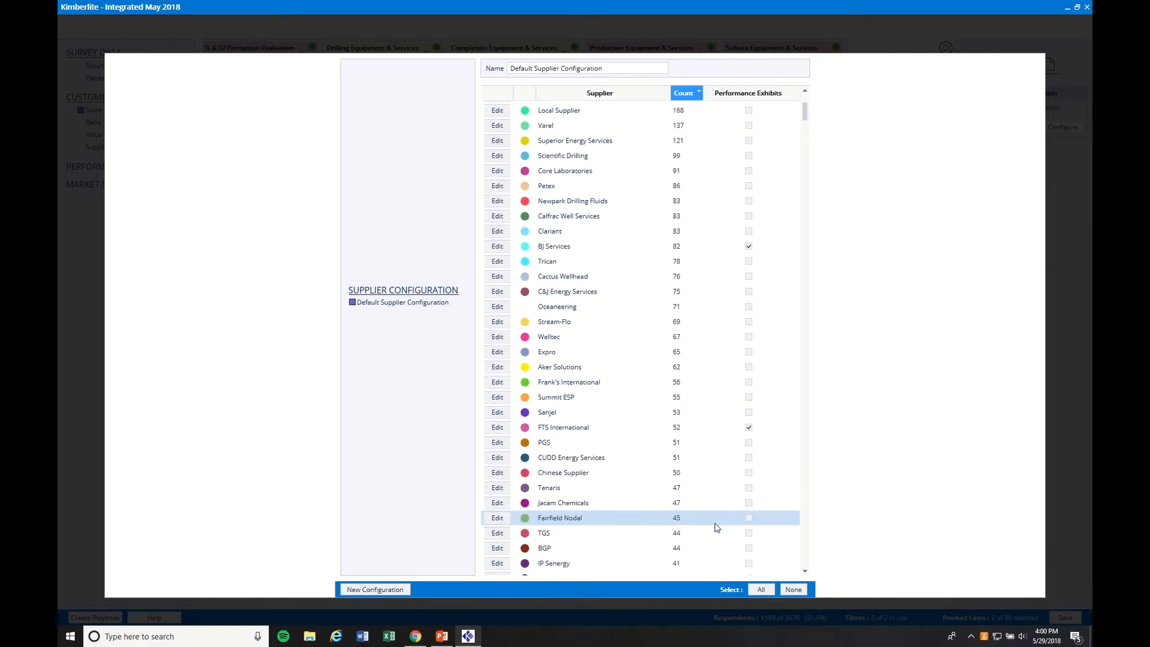
pyautogui.click(749, 545)
pyautogui.scroll(-2, 677, 509)
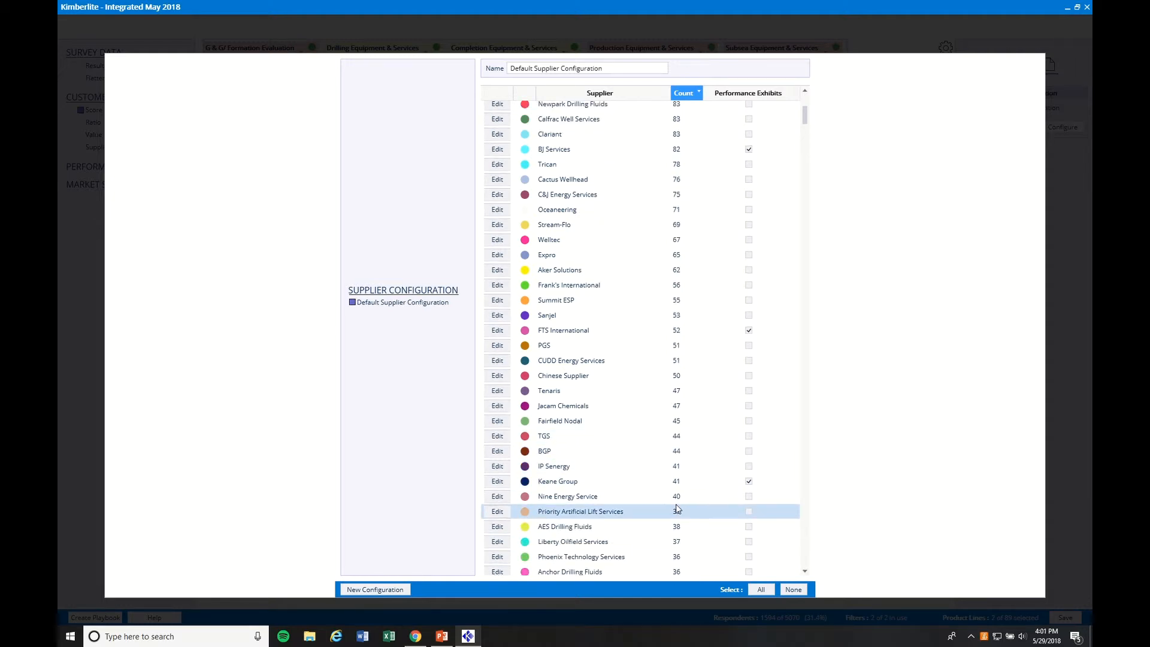
pyautogui.scroll(-1, 677, 509)
pyautogui.click(748, 509)
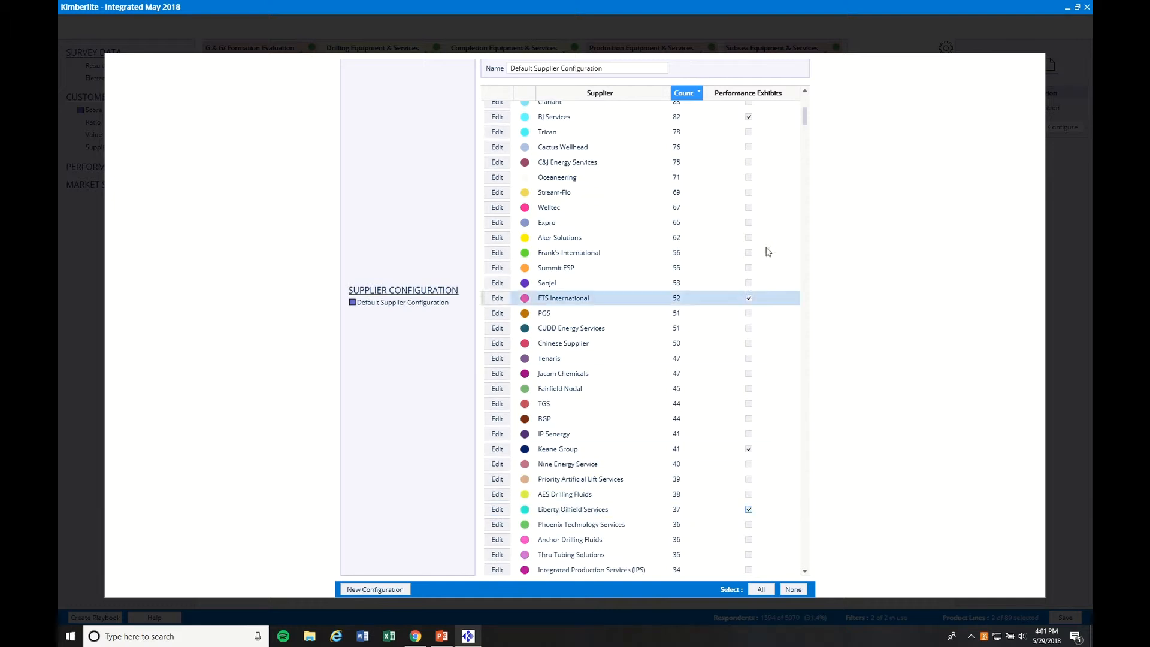
# Sort the suppliers by performance exhibits to review the selection, and close the supplier configuration.
pyautogui.scroll(10, 768, 252)
pyautogui.click(760, 95)
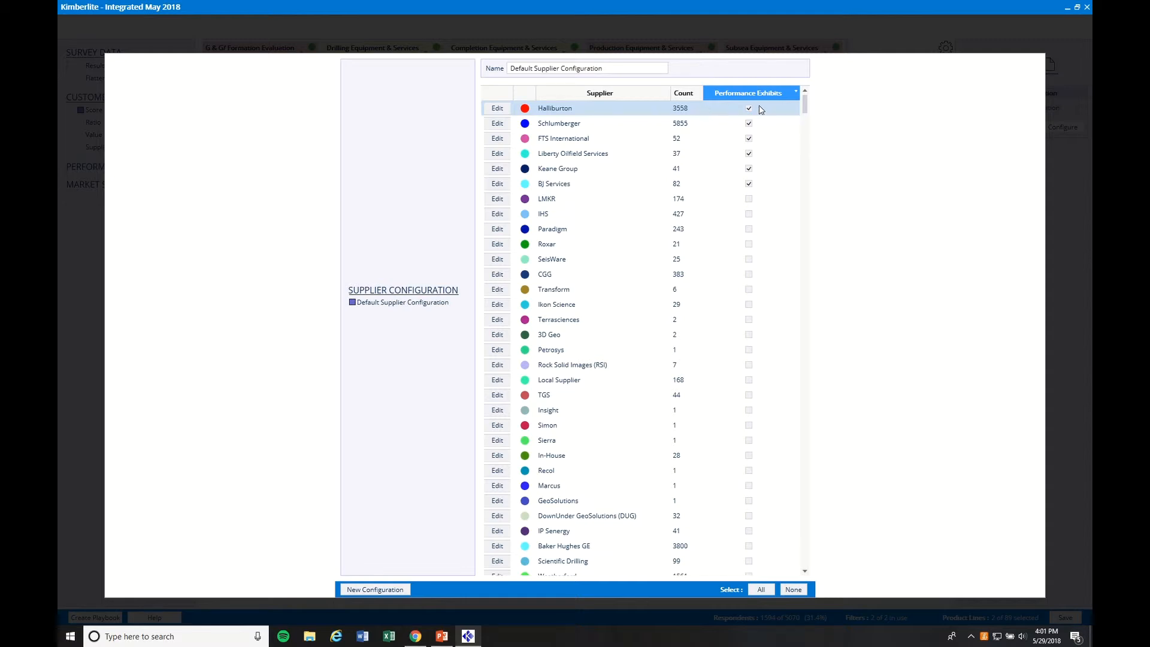
pyautogui.click(1067, 103)
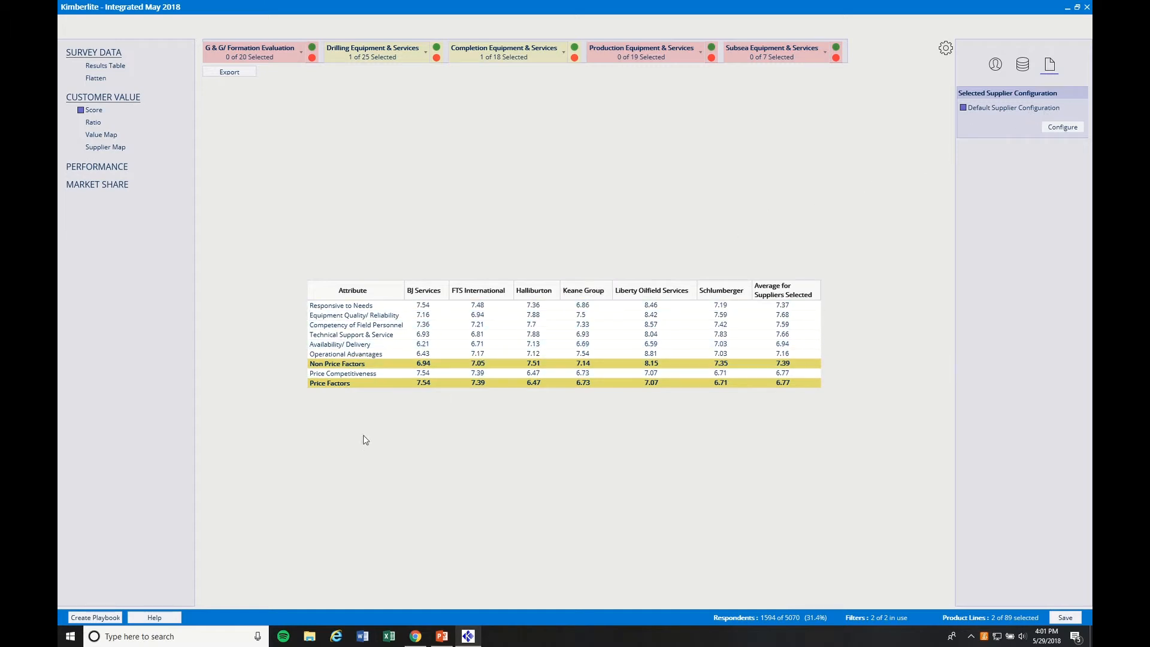
# Open the playbook creation settings for the current filters and product lines.
pyautogui.click(108, 616)
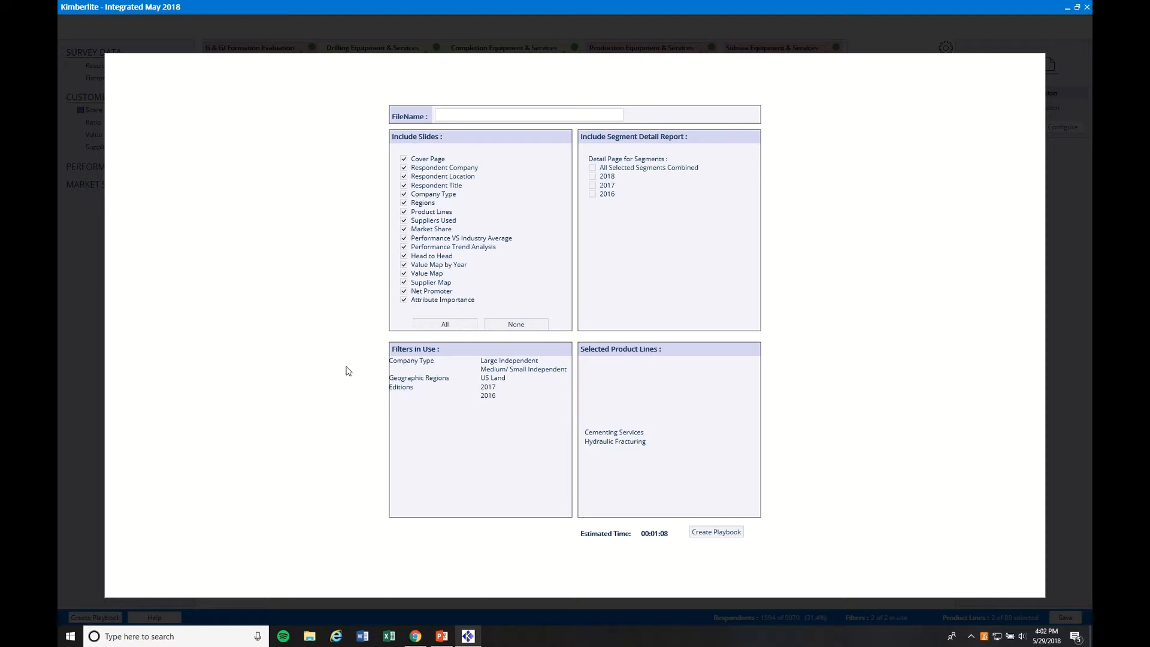
# Try limiting the playbook to the Net Promoter, Value Map and Supplier Map slides, and restore the full slide selection.
pyautogui.click(490, 325)
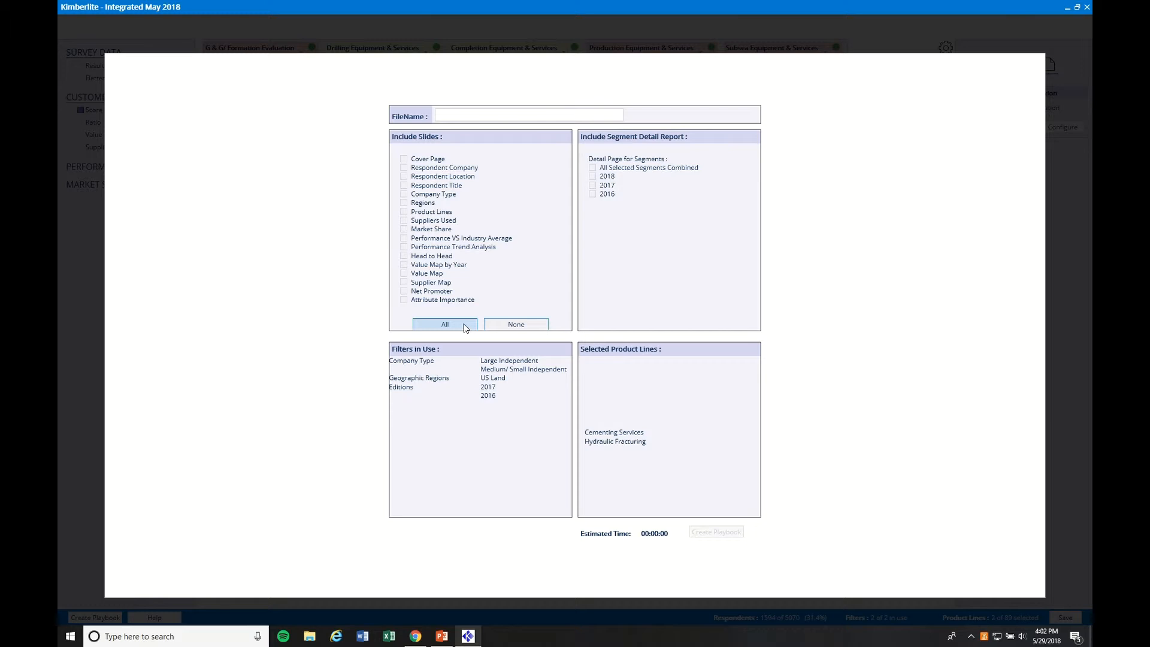
pyautogui.click(429, 292)
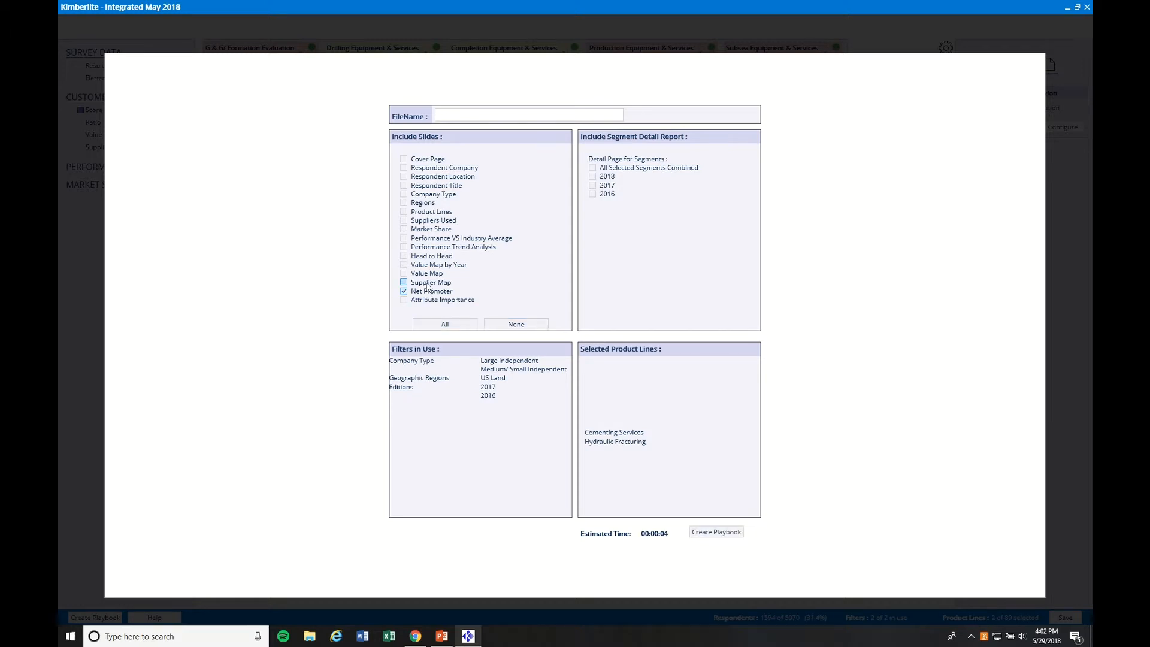
pyautogui.click(426, 274)
pyautogui.click(429, 282)
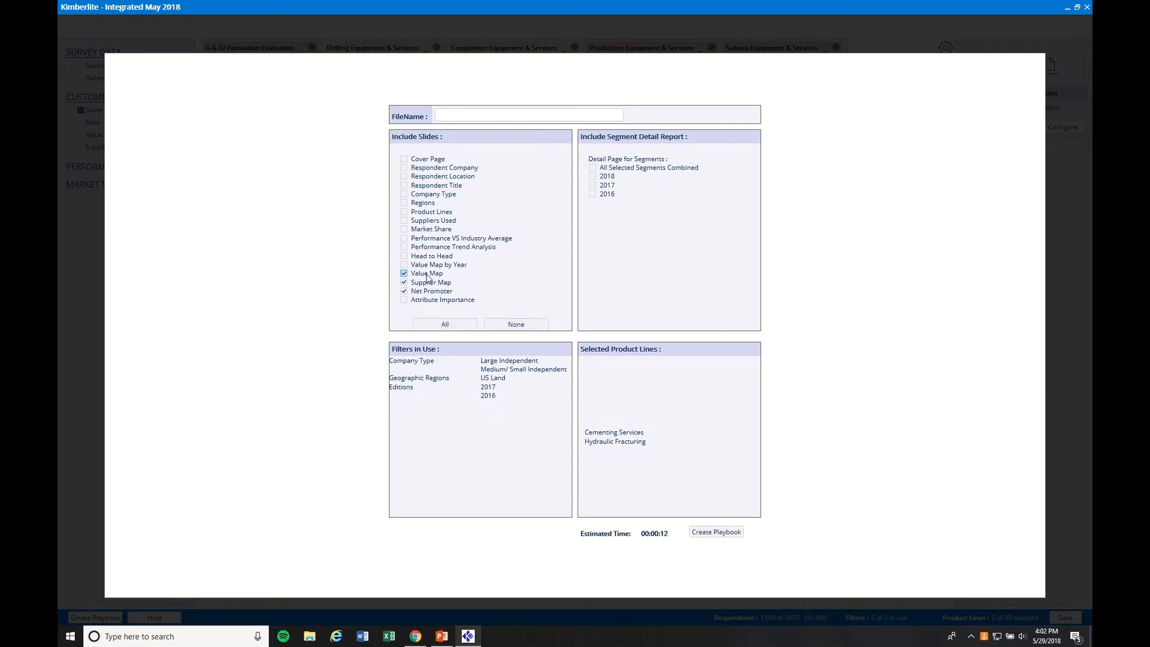
pyautogui.click(445, 325)
# Include the detail report for all selected segments combined and name the playbook file "US Land Cementing & Hydraulic Fracturing Services".
pyautogui.click(593, 168)
pyautogui.click(502, 118)
pyautogui.write('US')
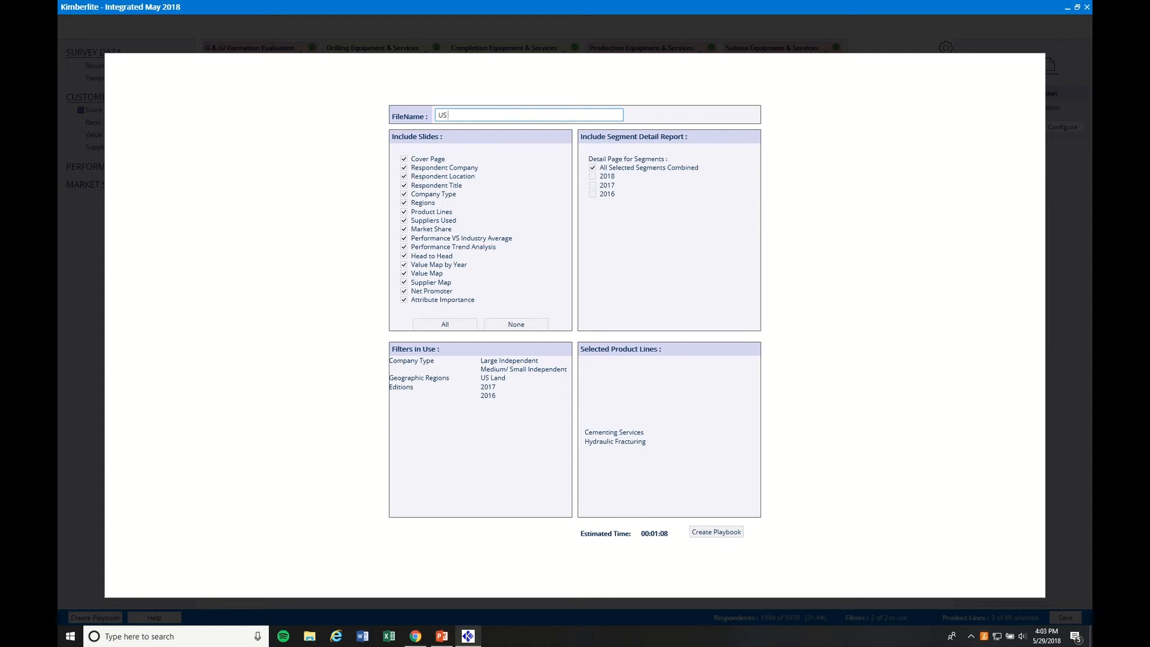
pyautogui.write(' Land Cementing & Hydraulic Fracturing Services')
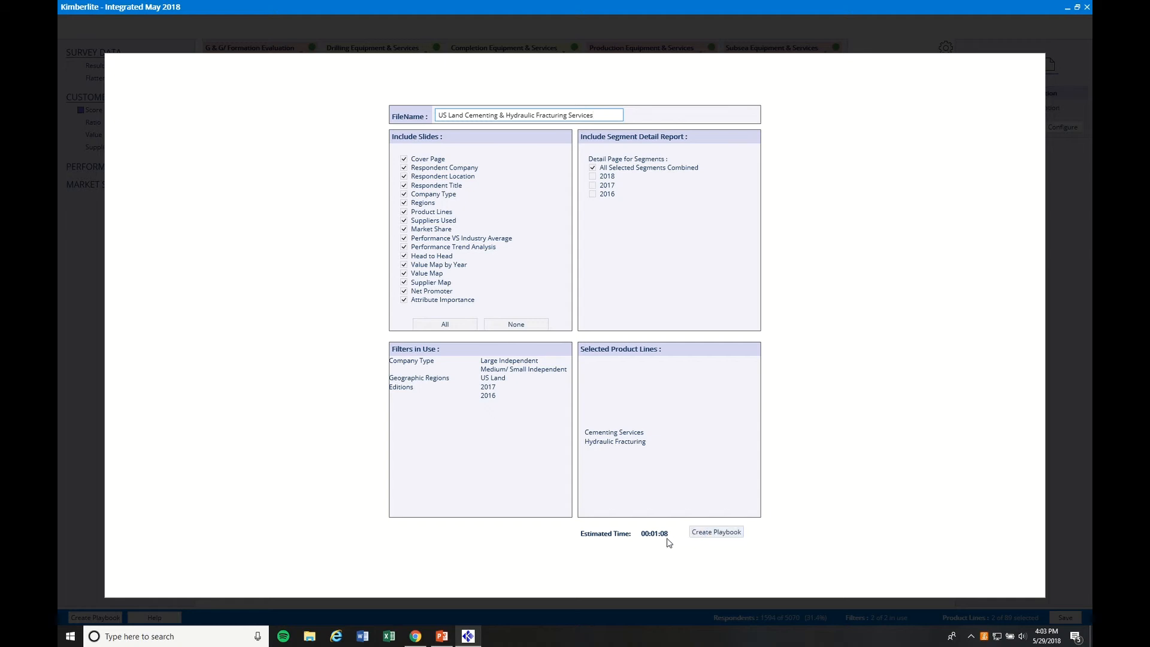
# Create the playbook with the historical data still filtered, and open the finished file in a maximized PowerPoint window.
pyautogui.click(704, 534)
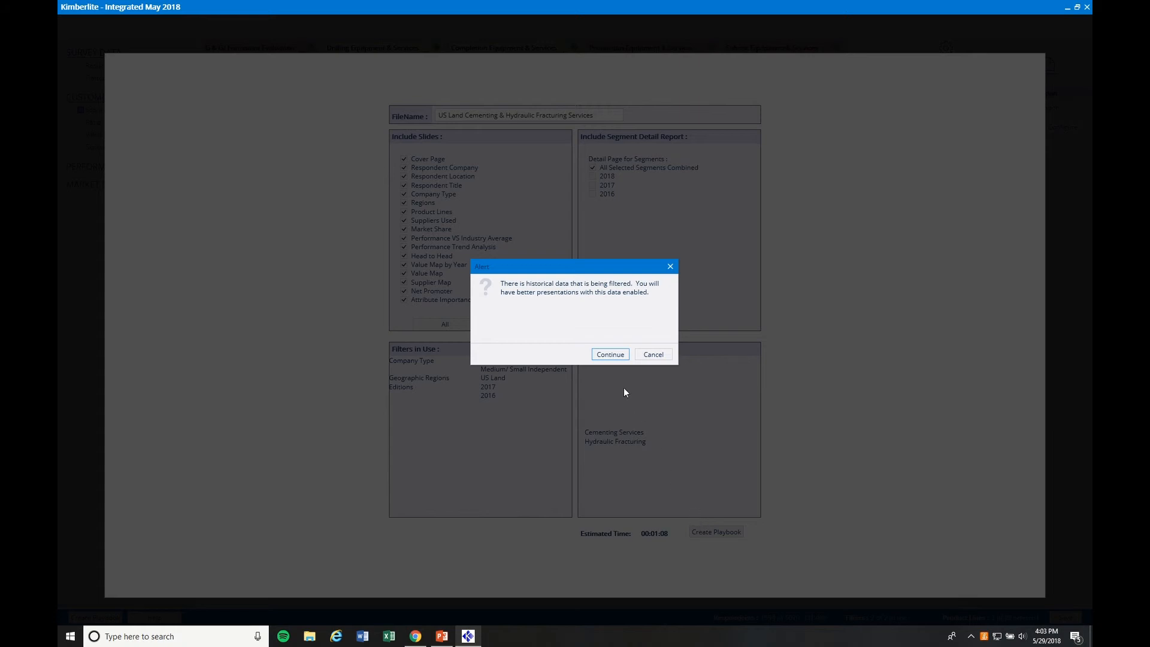
pyautogui.click(606, 354)
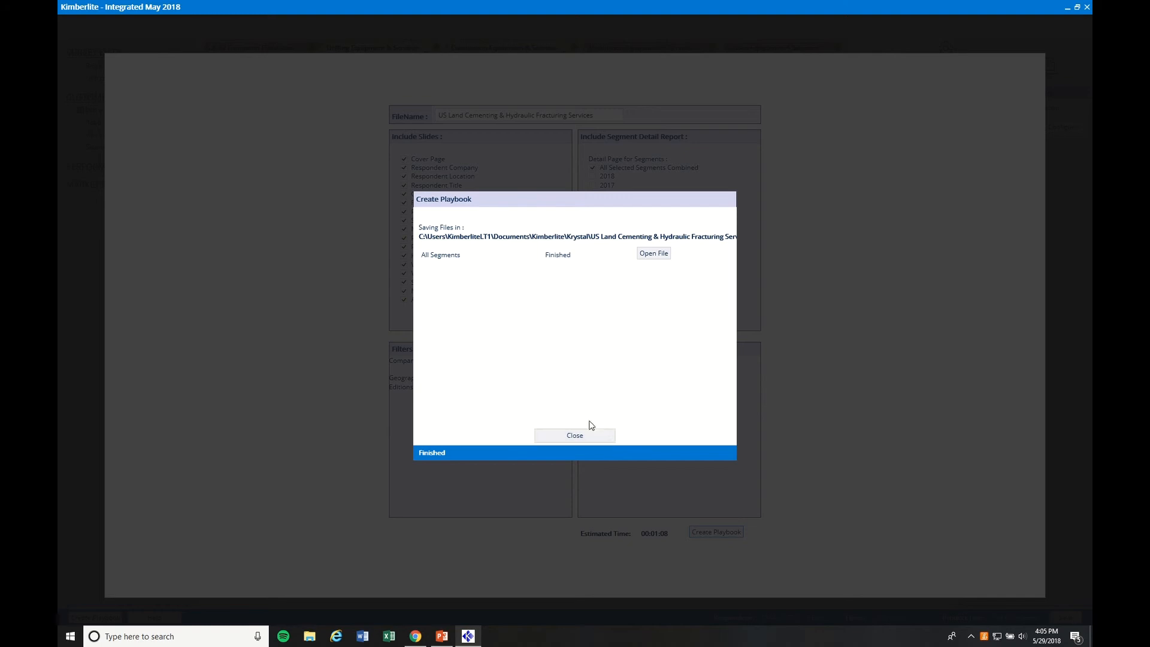
pyautogui.click(654, 254)
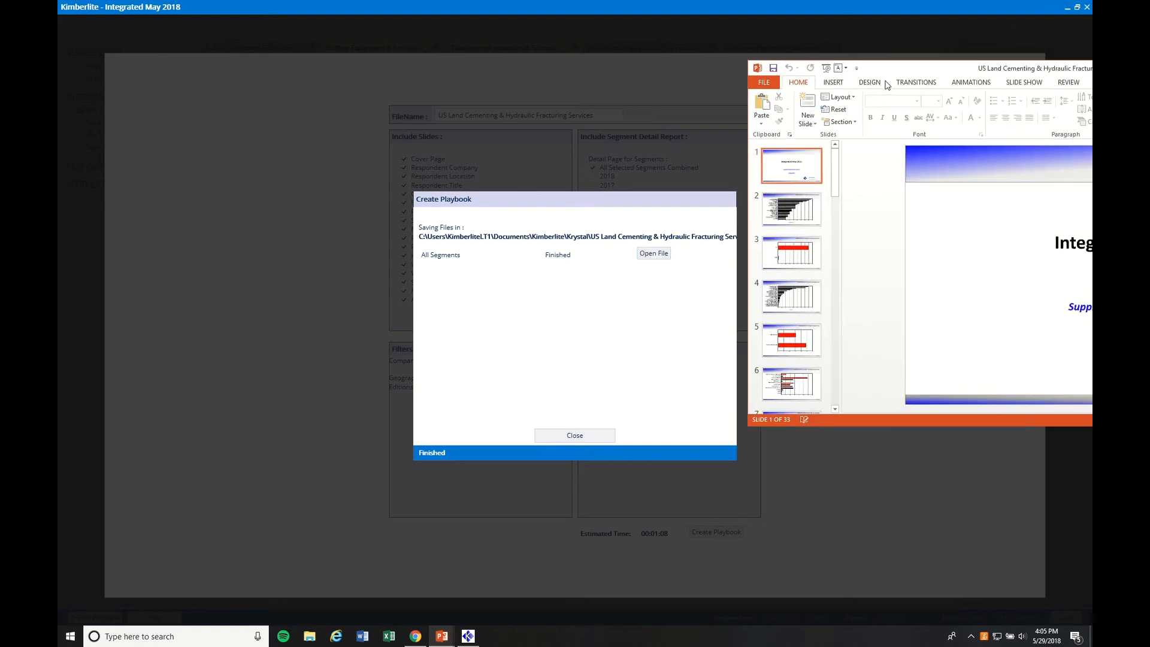
pyautogui.doubleClick(533, 84)
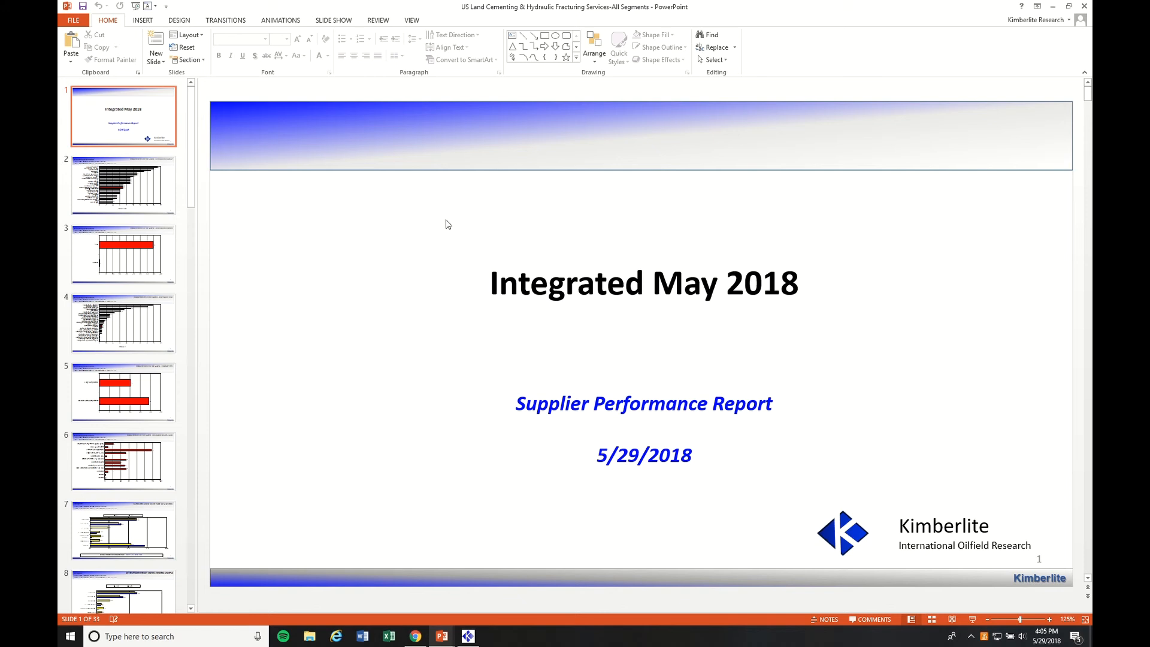
# Review the generated playbook slide by slide, from the respondent company chart to the final customer loyalty slide.
pyautogui.click(158, 193)
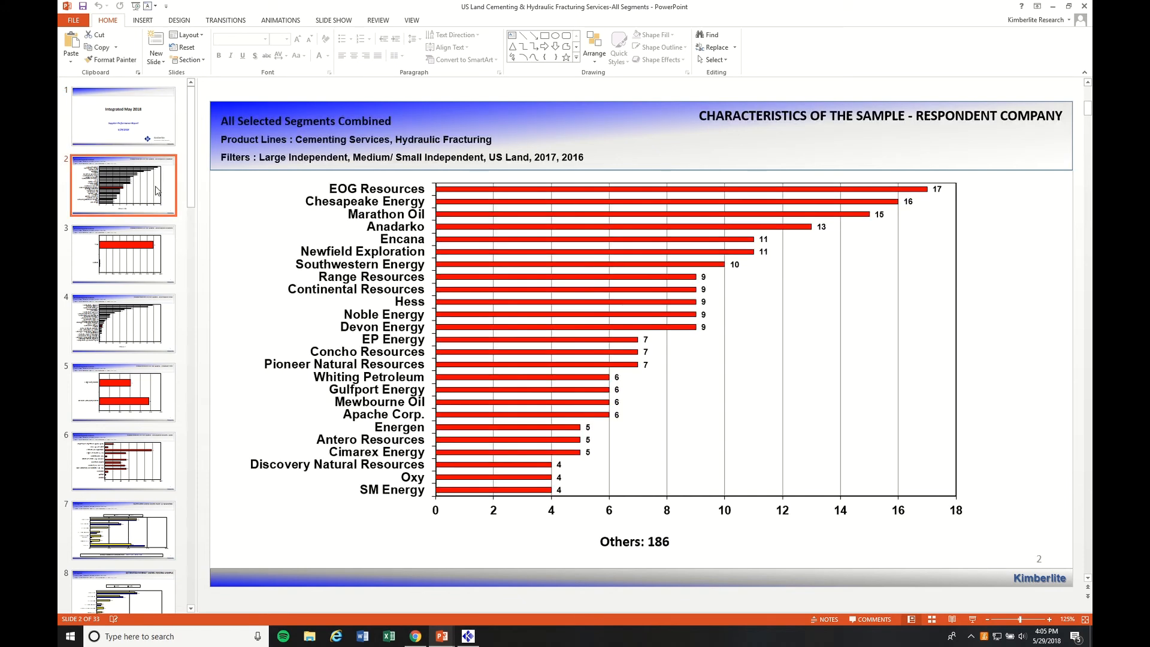
pyautogui.press('Down')
pyautogui.press('Down')
pyautogui.press('Down')
pyautogui.press('Down')
pyautogui.press('Down')
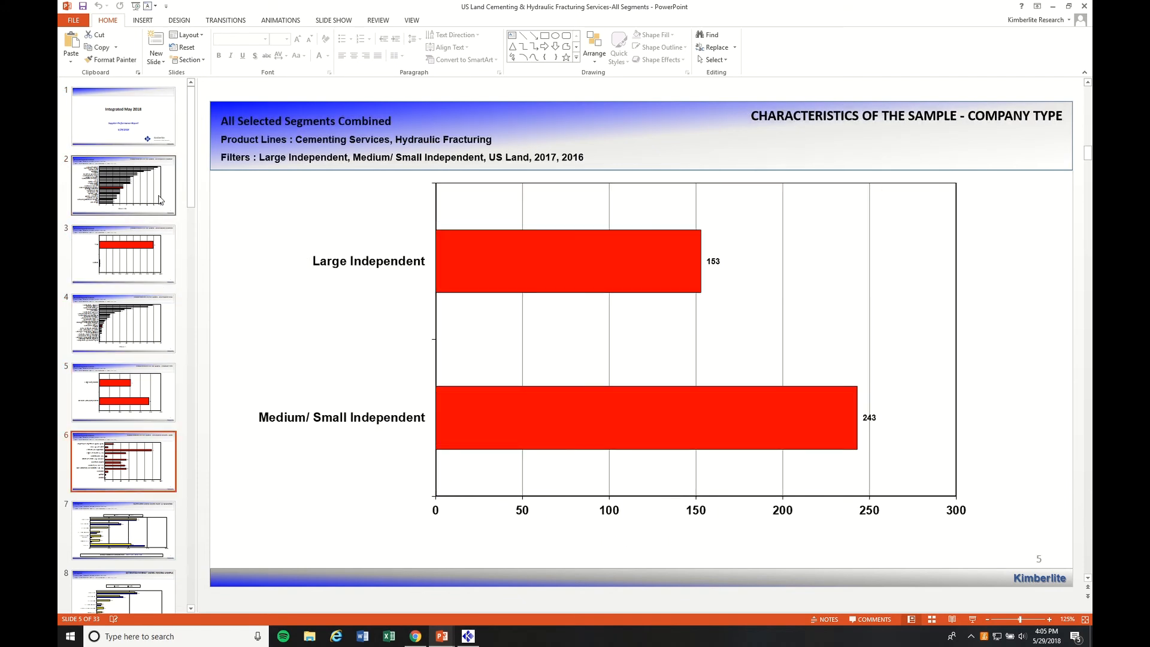
pyautogui.press('Down')
pyautogui.press('Down')
pyautogui.press('Down')
pyautogui.press('Down')
pyautogui.press('Down')
pyautogui.press('Down')
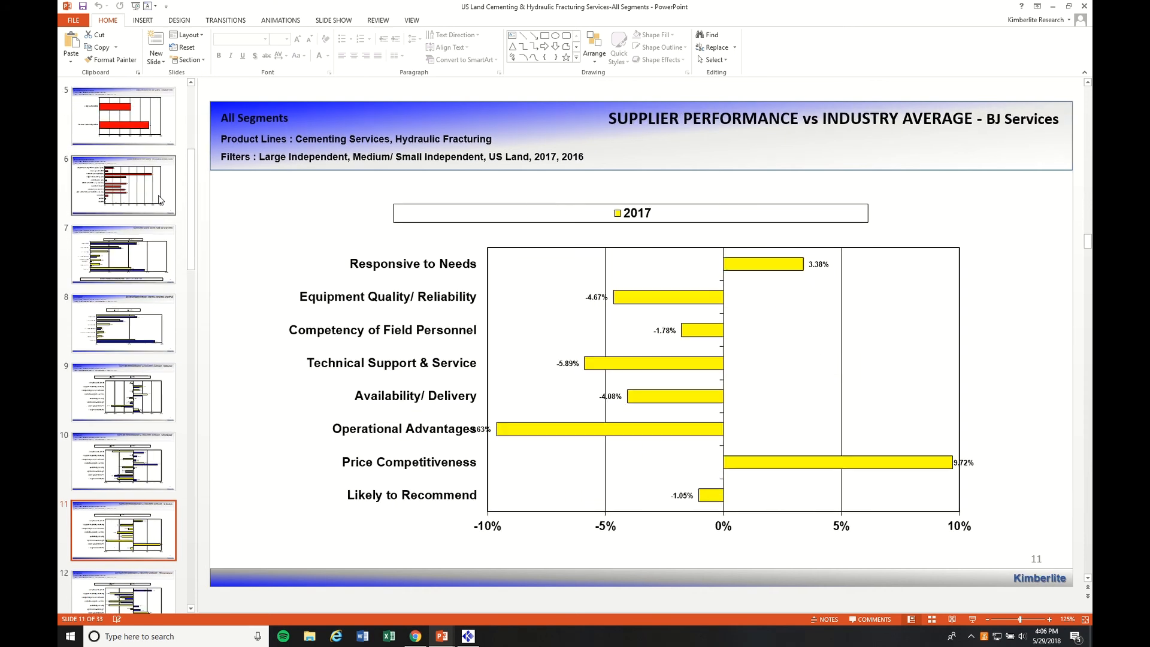
pyautogui.press('Down')
pyautogui.press('Down')
pyautogui.press('Down')
pyautogui.press('Down')
pyautogui.press('Down')
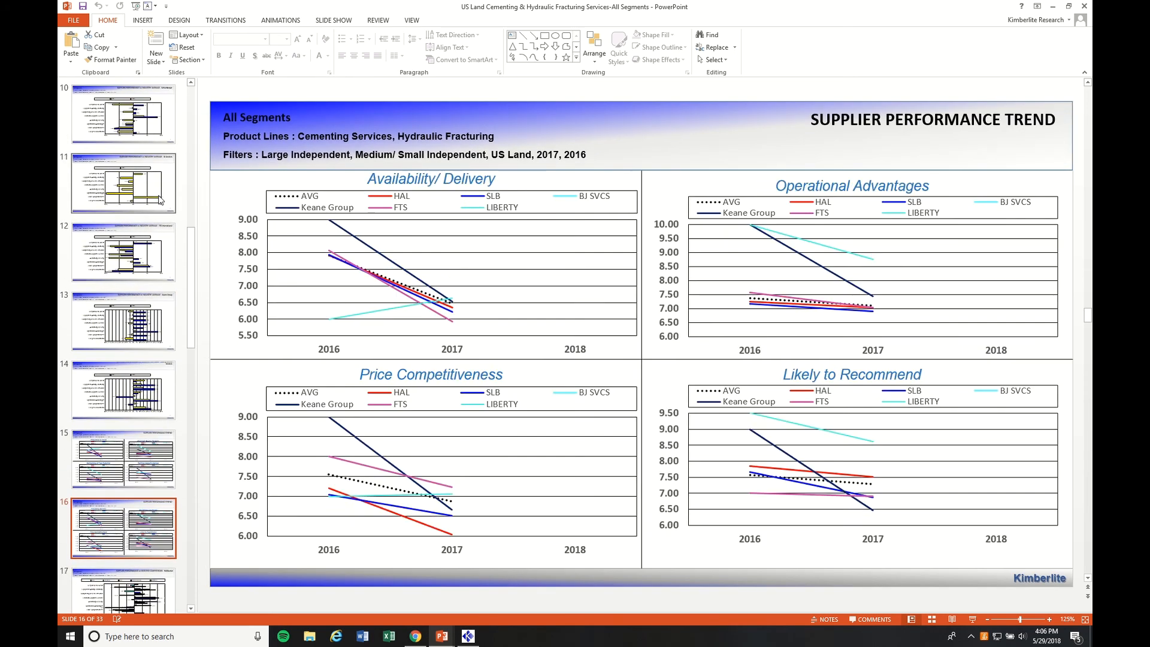
pyautogui.press('Down')
pyautogui.press('Down')
pyautogui.press('Down')
pyautogui.press('Down')
pyautogui.press('Down')
pyautogui.press('Down')
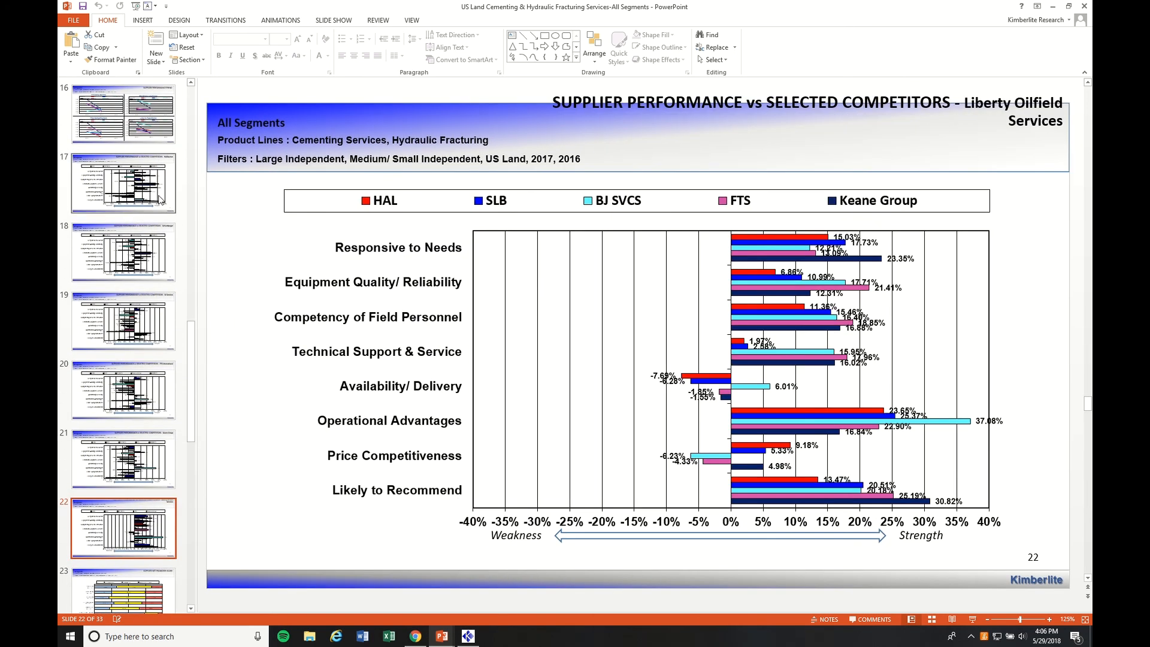
pyautogui.press('Down')
pyautogui.press('Down')
pyautogui.press('Down')
pyautogui.press('Down')
pyautogui.press('Down')
pyautogui.press('Down')
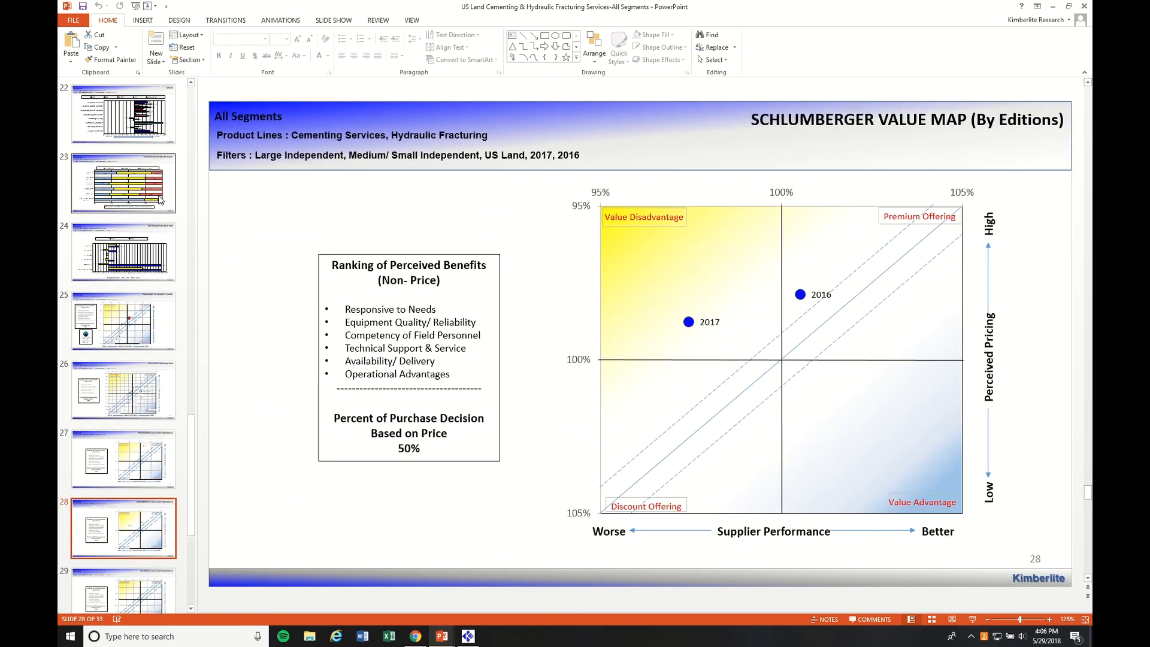
pyautogui.press('Down')
pyautogui.press('Down')
pyautogui.press('Down')
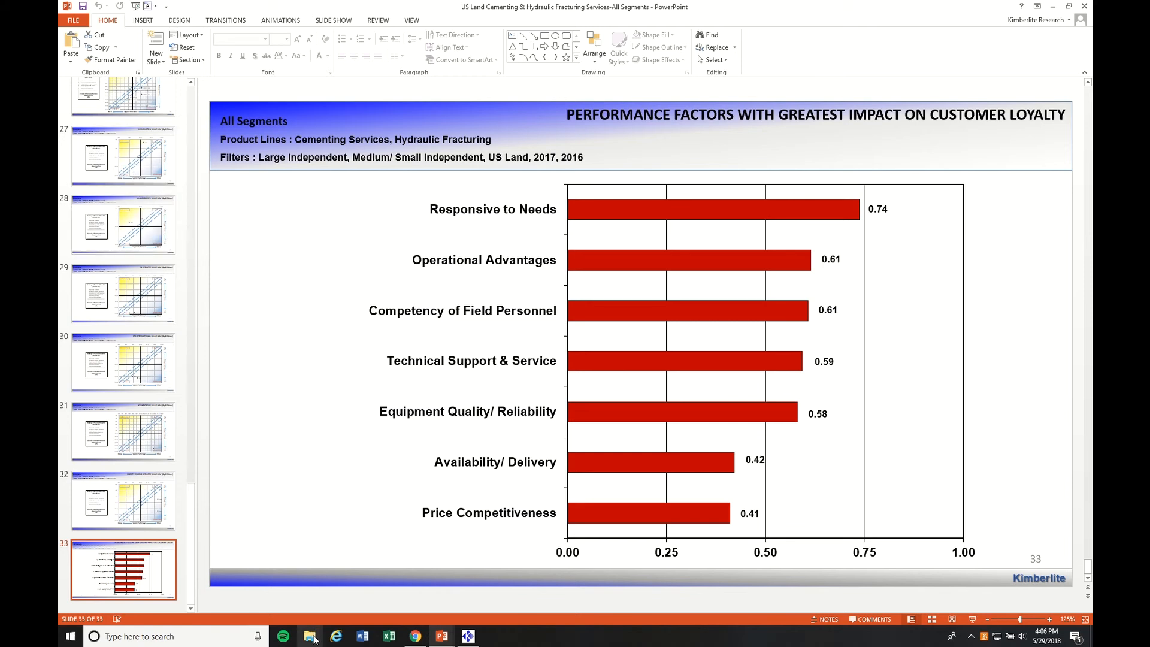
# Switch to File Explorer, locate the saved playbook presentation within the Kimberlite folder in Documents, and close the window.
pyautogui.click(310, 636)
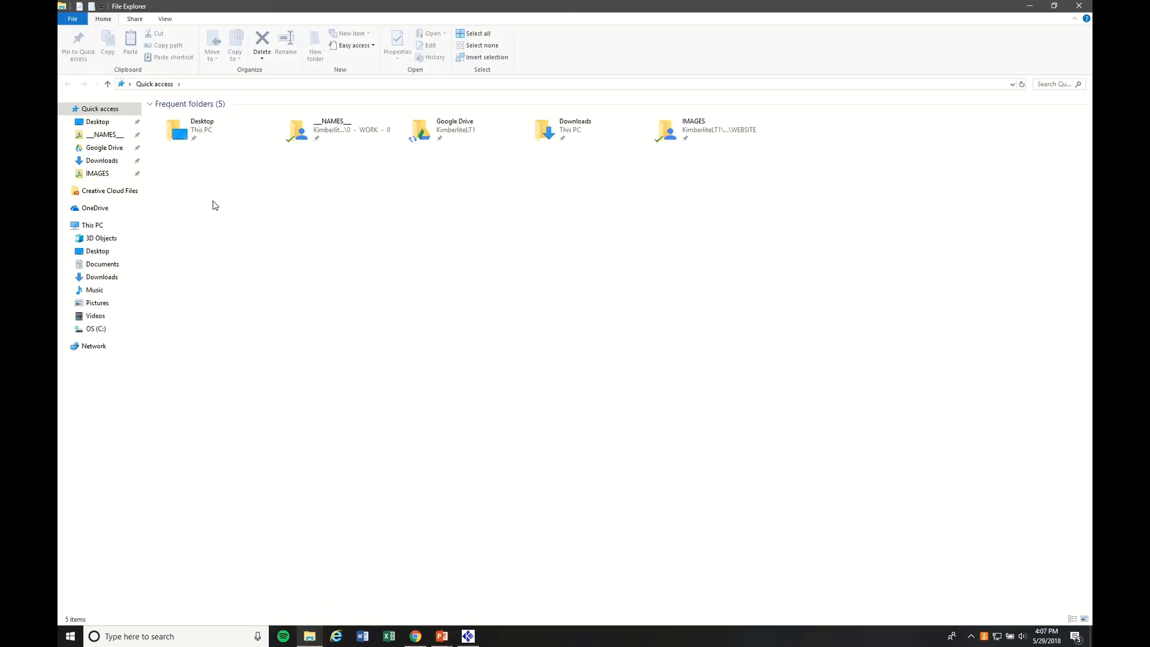
pyautogui.click(108, 264)
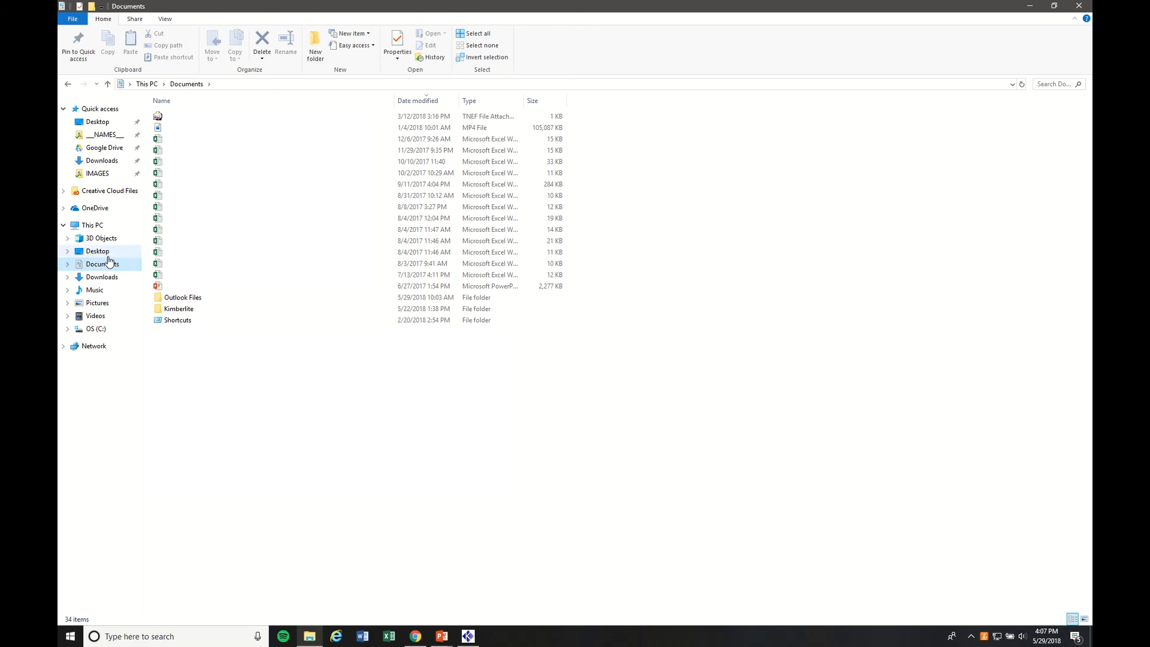
pyautogui.click(180, 309)
pyautogui.doubleClick(180, 309)
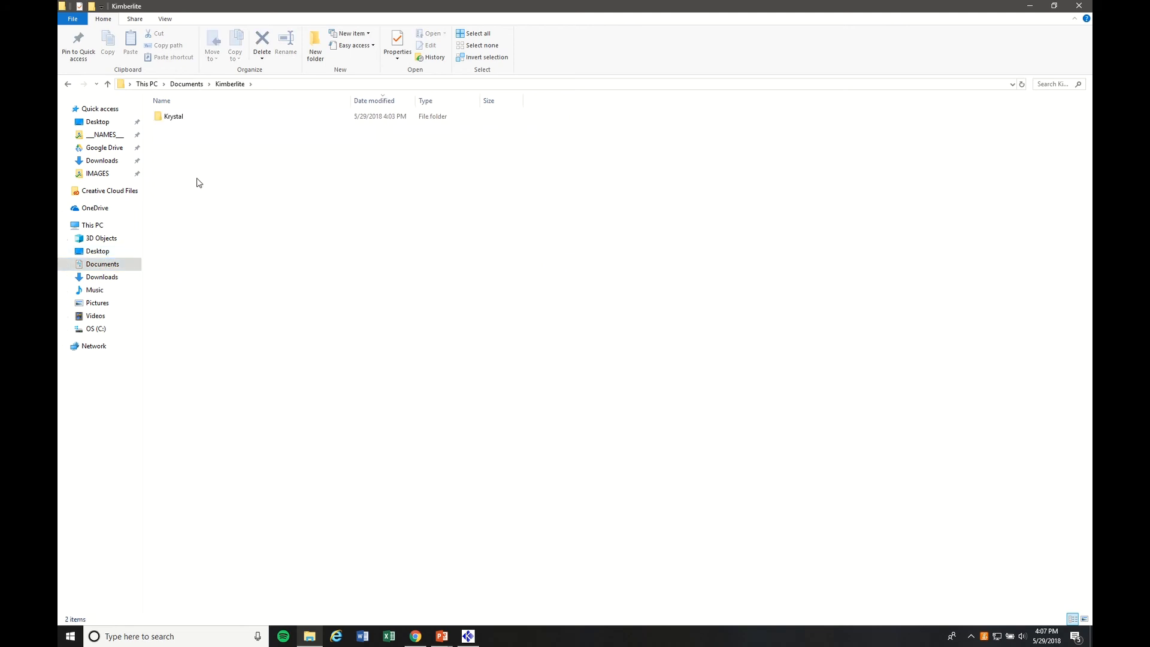
pyautogui.doubleClick(198, 118)
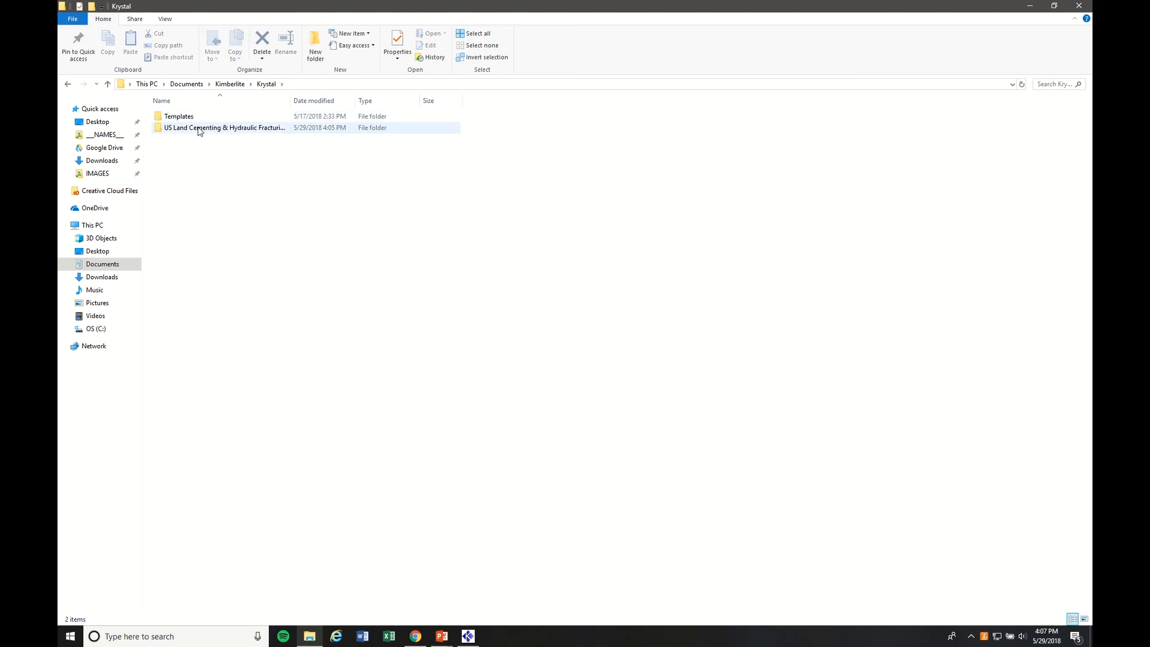
pyautogui.doubleClick(199, 129)
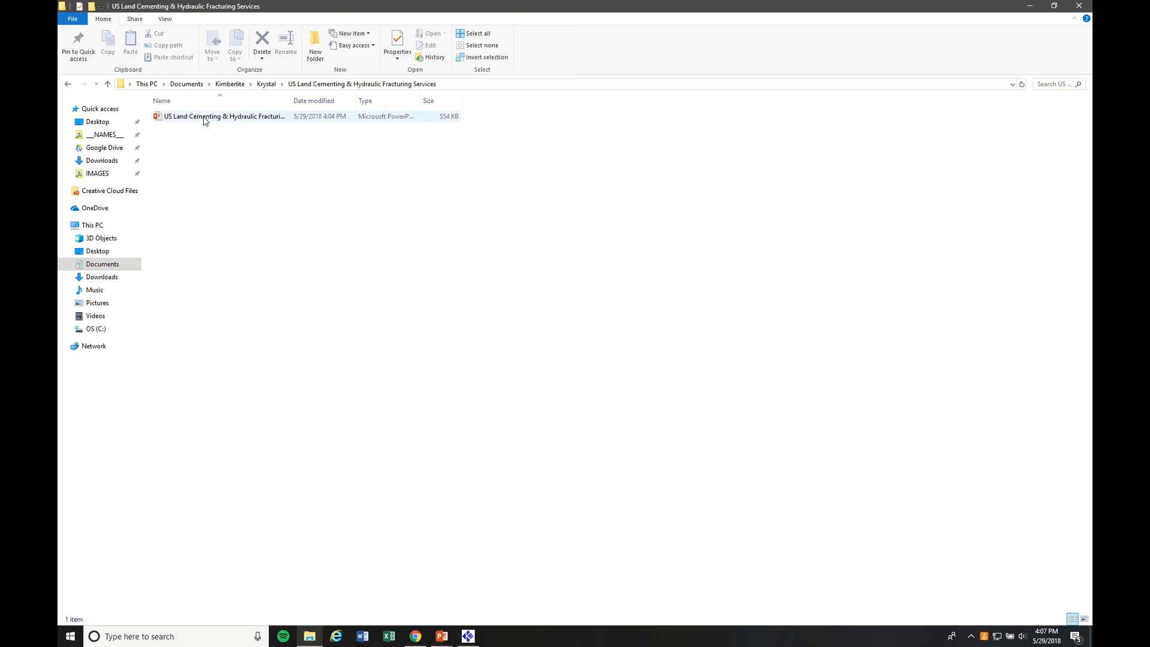
pyautogui.click(205, 121)
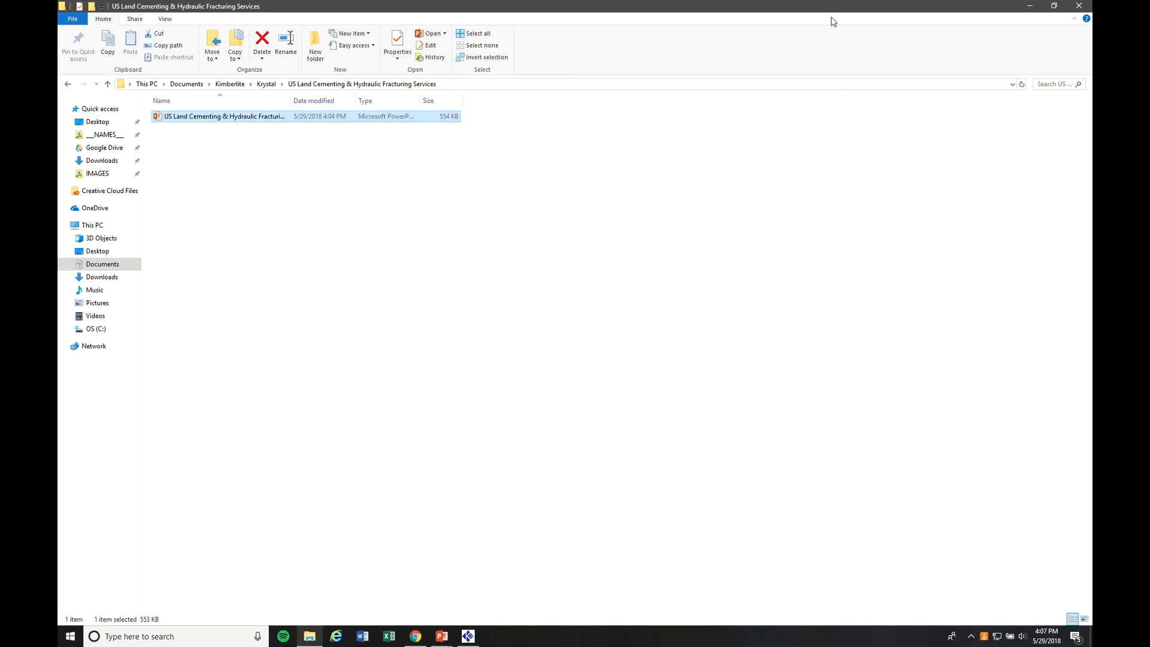
pyautogui.click(1076, 7)
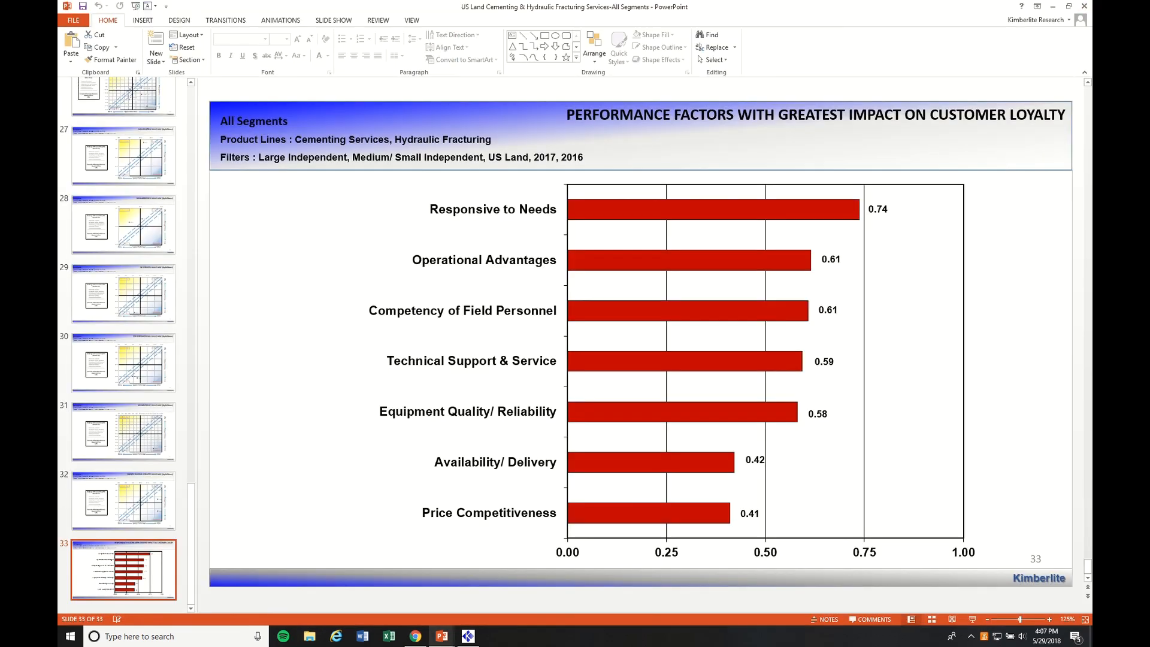